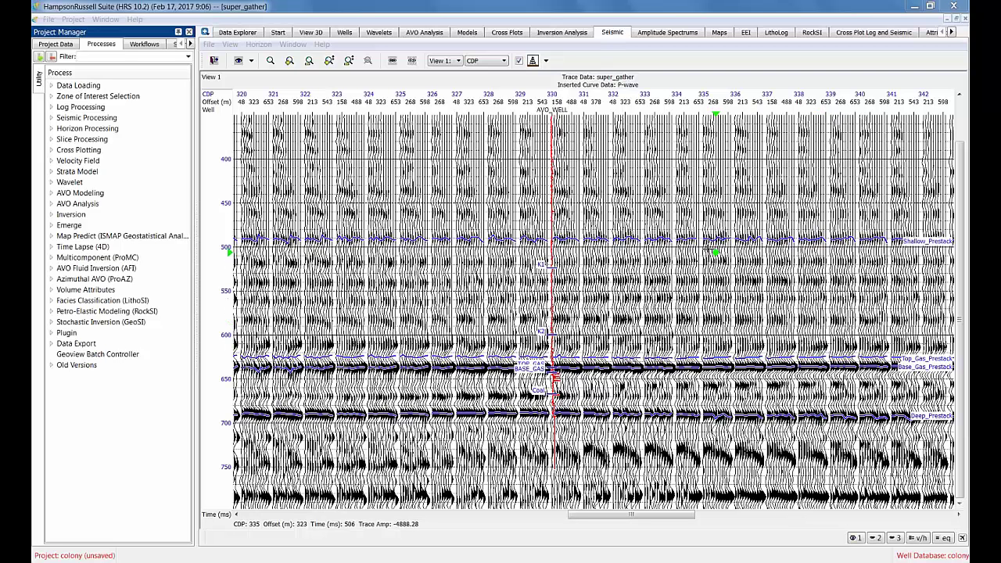
# Open AVO Pick Analysis and choose the pre-stack picks with Gradient Analysis plot type.
pyautogui.click(50, 207)
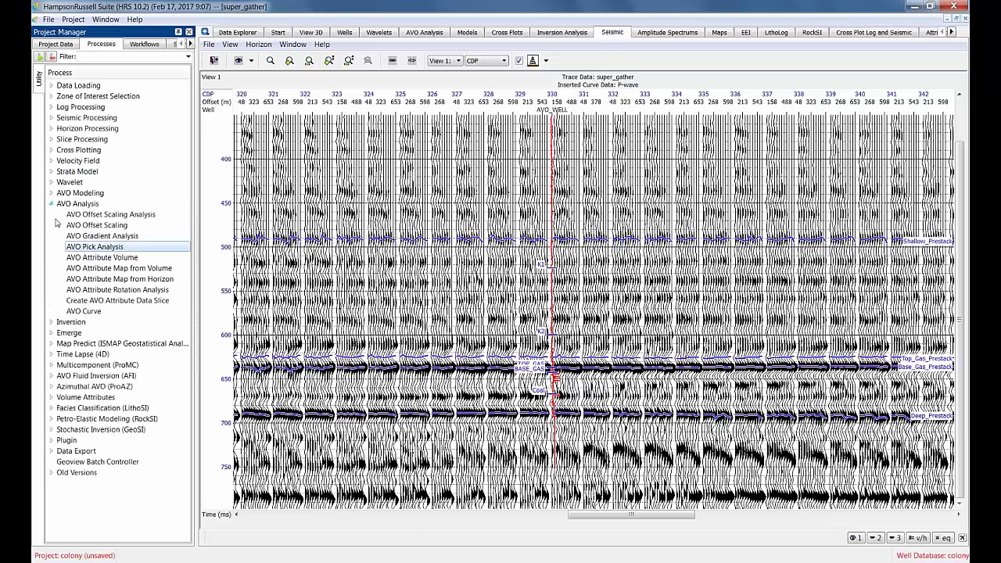
pyautogui.click(88, 247)
pyautogui.doubleClick(88, 247)
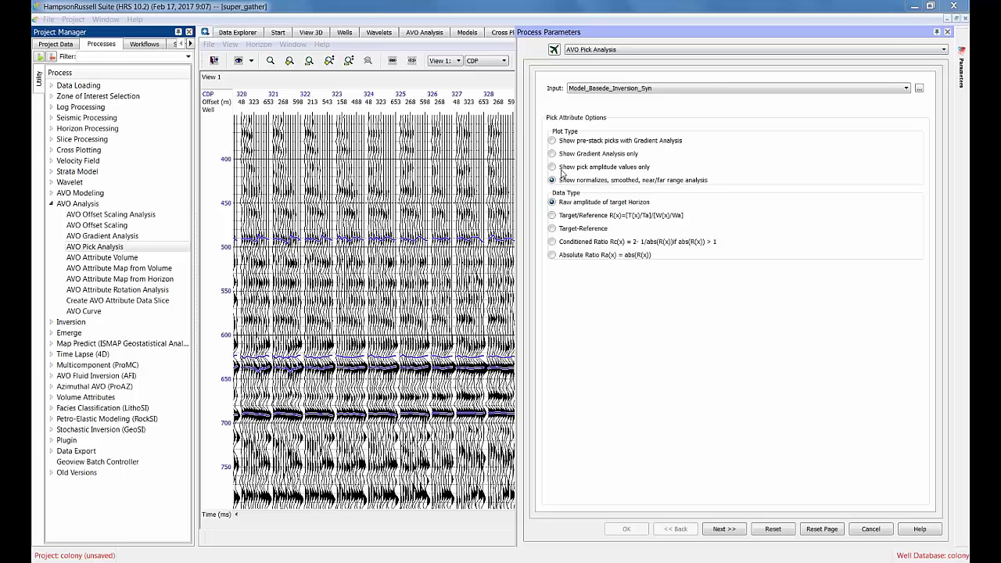
pyautogui.click(553, 167)
pyautogui.click(552, 154)
# Choose super_gather as the input dataset.
pyautogui.click(628, 91)
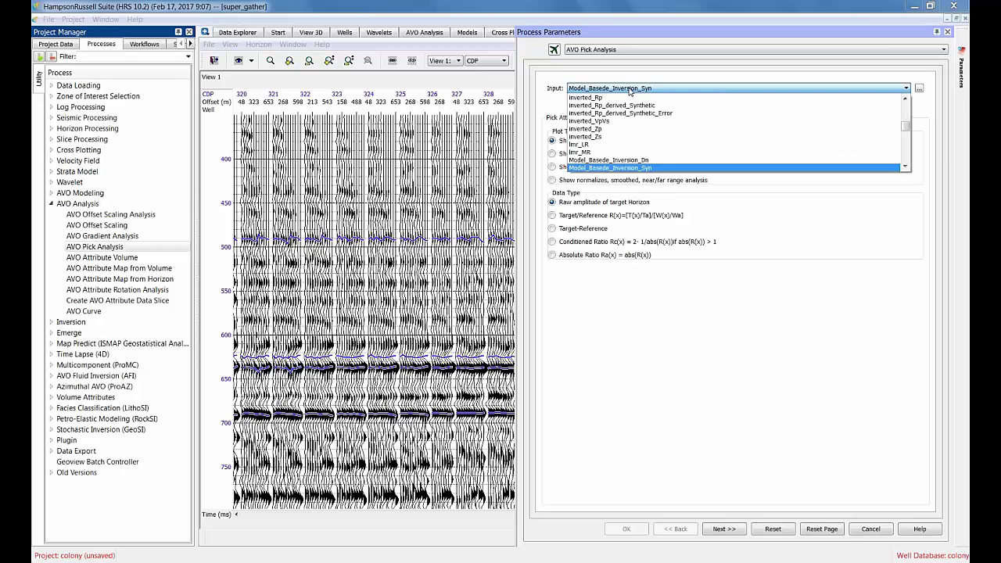
pyautogui.scroll(2, 900, 132)
pyautogui.scroll(3, 901, 129)
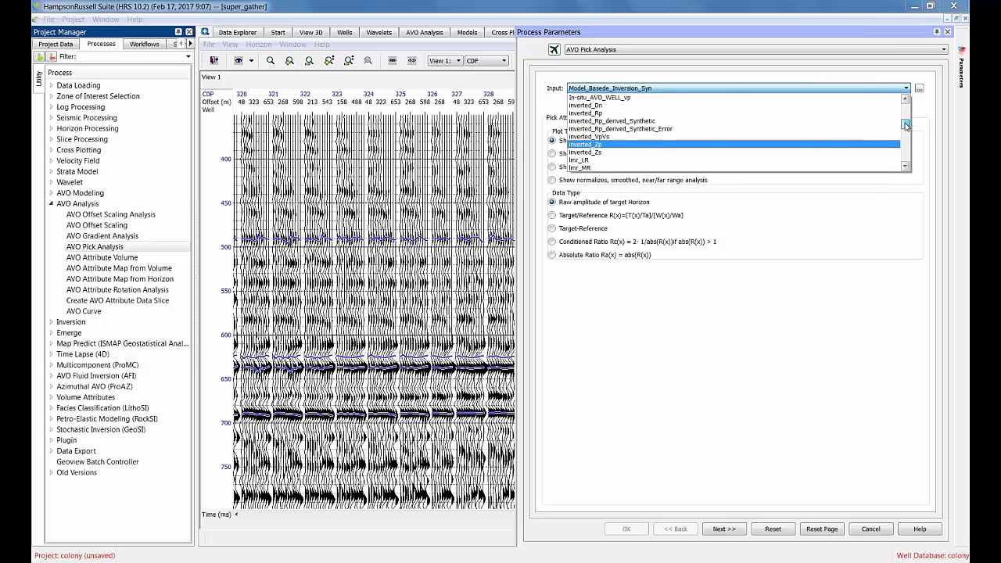
pyautogui.moveTo(904, 119); pyautogui.dragTo(895, 150)
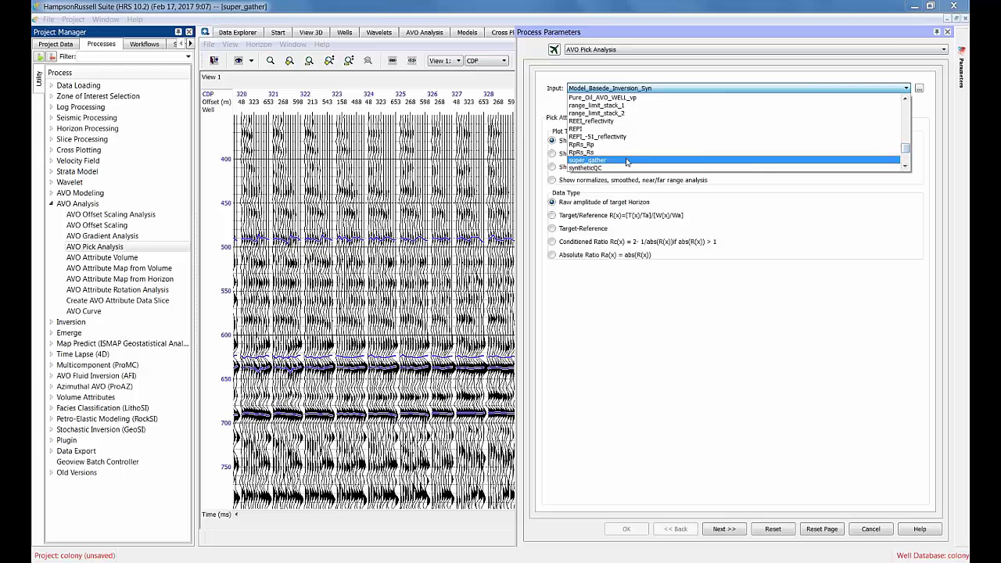
pyautogui.click(600, 161)
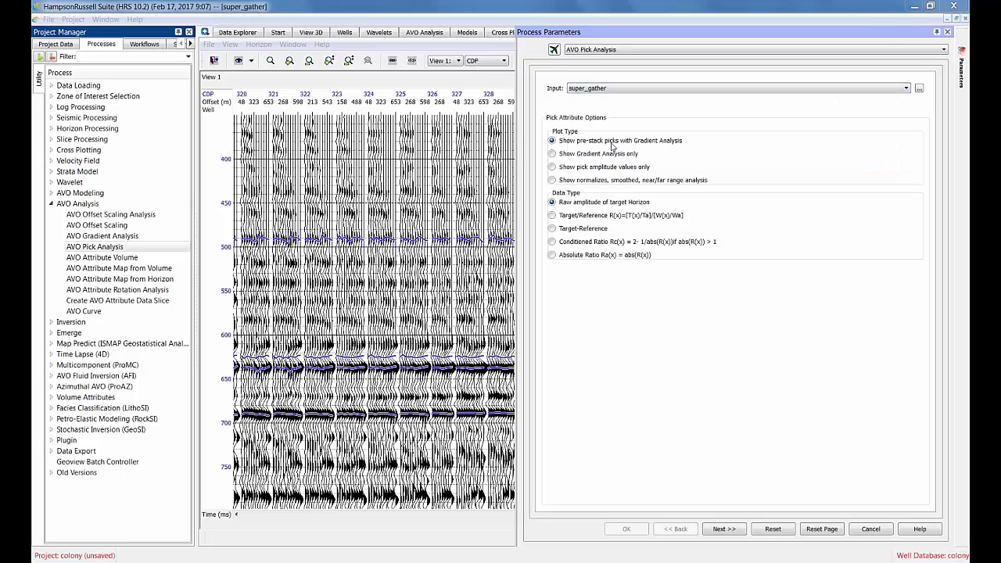
# Advance past target horizons and keep A/B (Two Term Aki-Richards) analysis over 0–45 degrees.
pyautogui.click(732, 531)
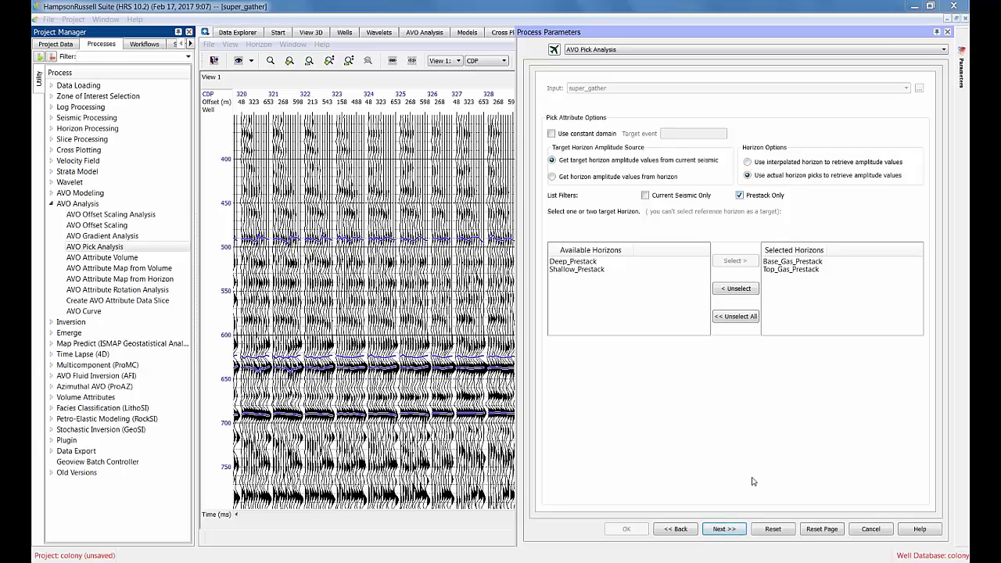
pyautogui.click(727, 530)
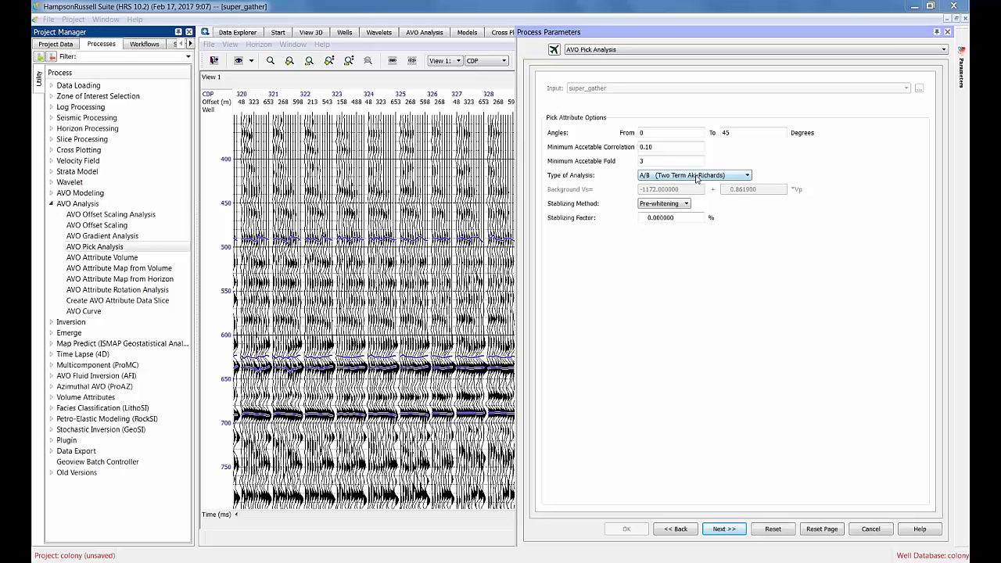
pyautogui.click(697, 179)
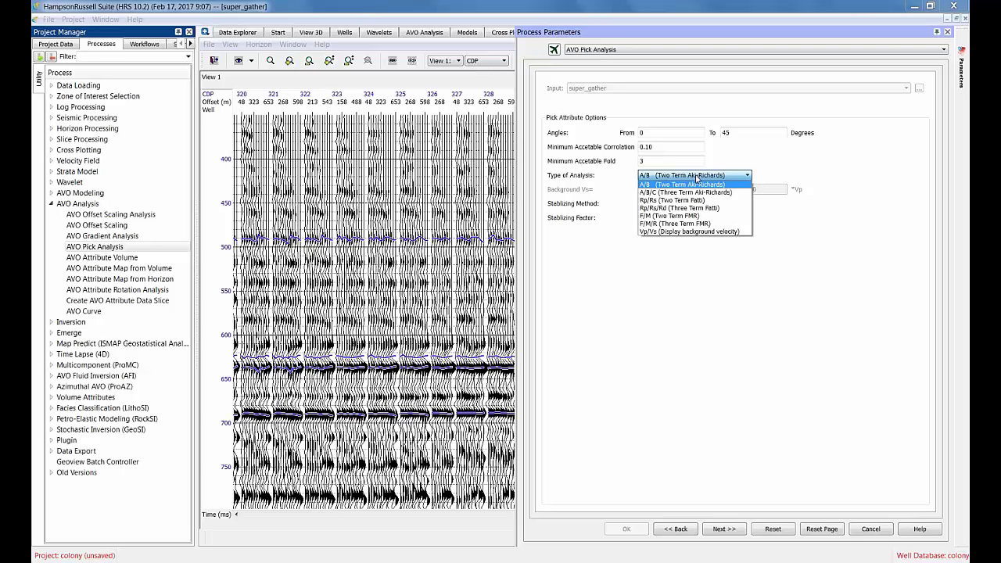
pyautogui.click(696, 180)
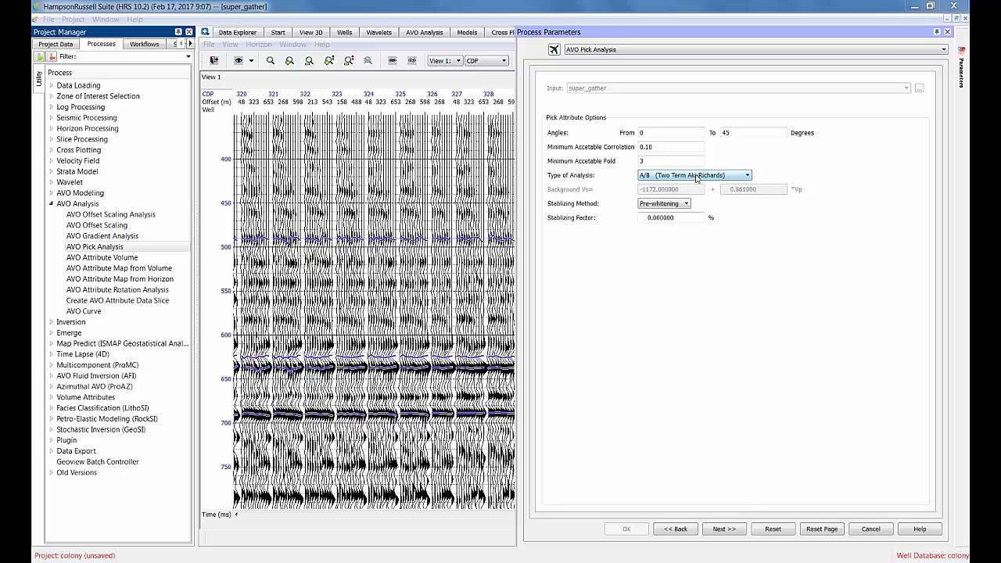
# Colour the Base_Gas_Prestack target blue with a red gradient and run the pick analysis.
pyautogui.click(724, 530)
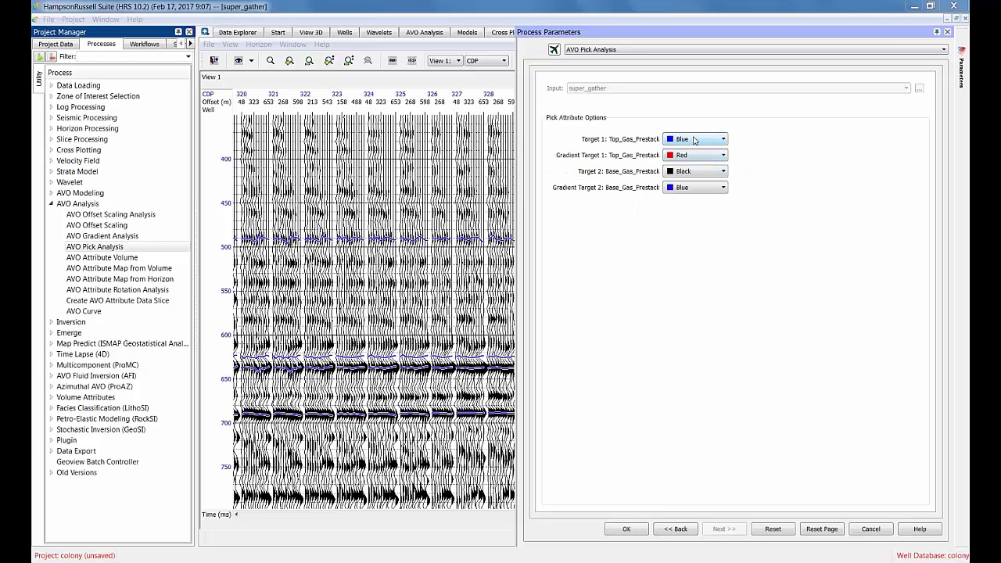
pyautogui.click(684, 171)
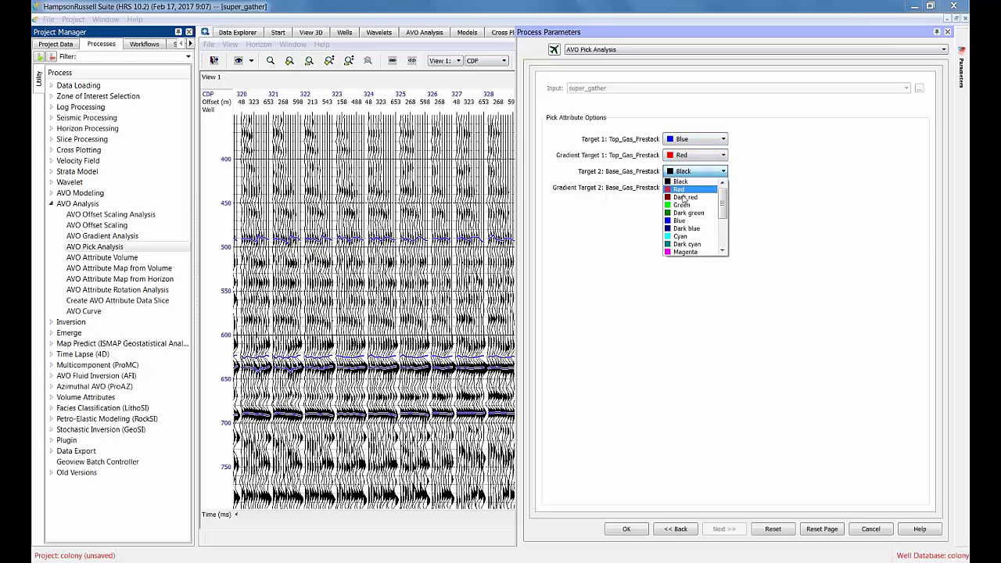
pyautogui.click(683, 222)
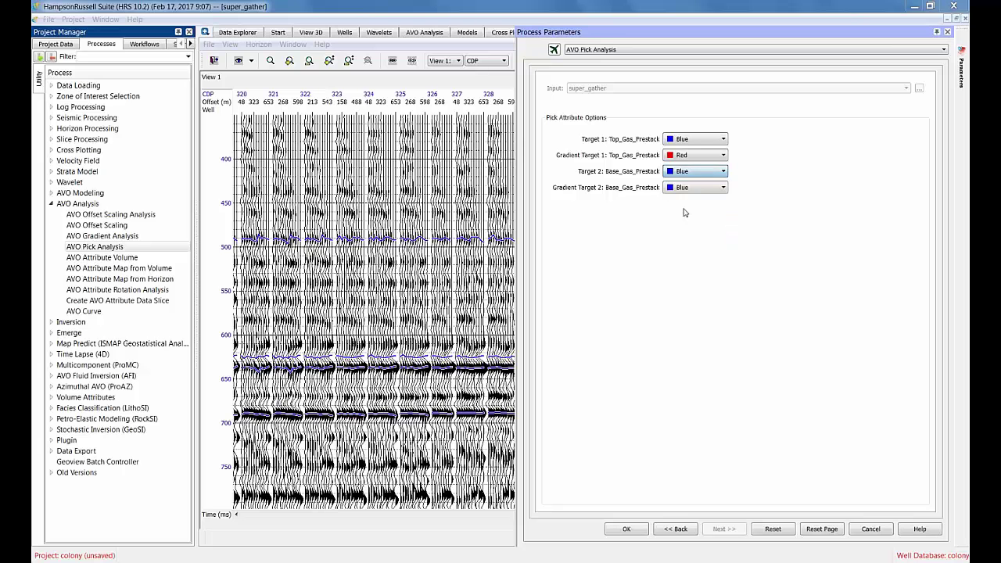
pyautogui.click(690, 188)
pyautogui.click(681, 206)
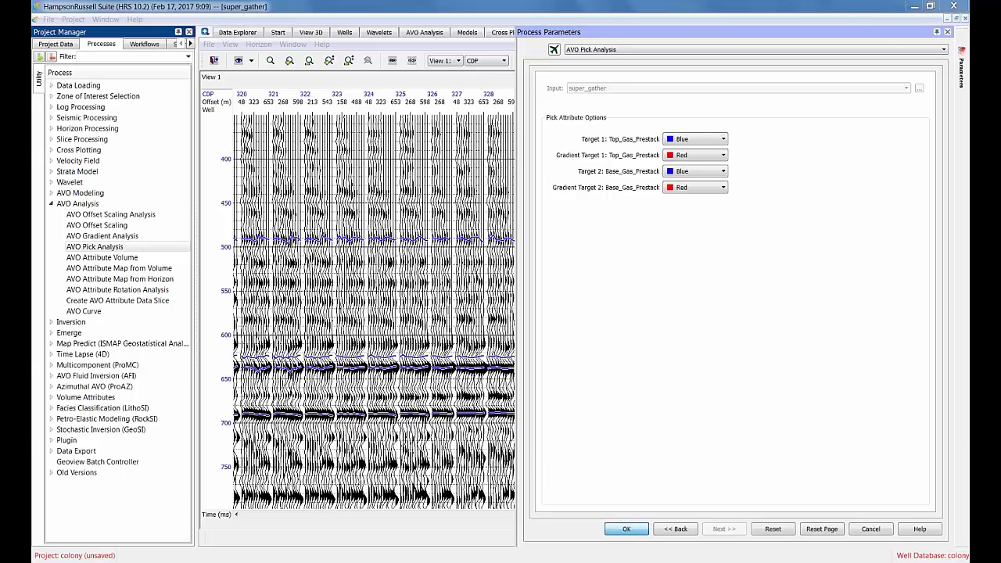
pyautogui.click(627, 529)
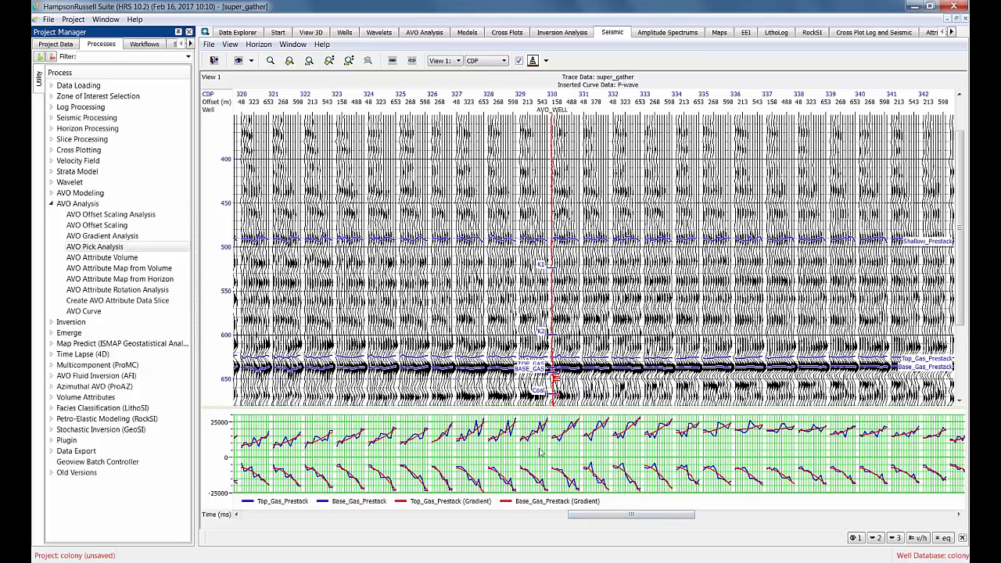
# View the pick analysis options, cancel unchanged, and bring New_Pick_Display_Options.pptx to the front.
pyautogui.rightClick(499, 452)
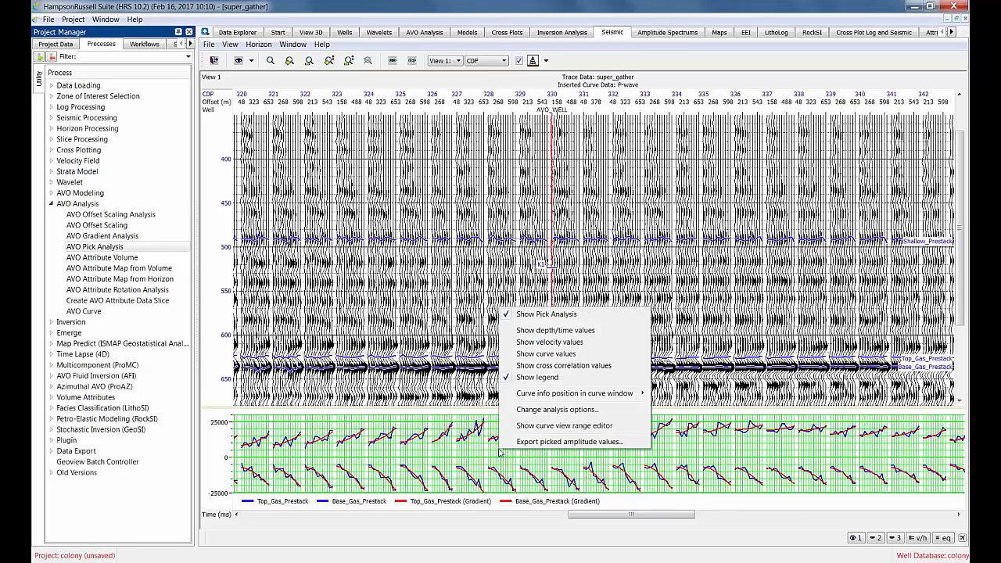
pyautogui.click(536, 410)
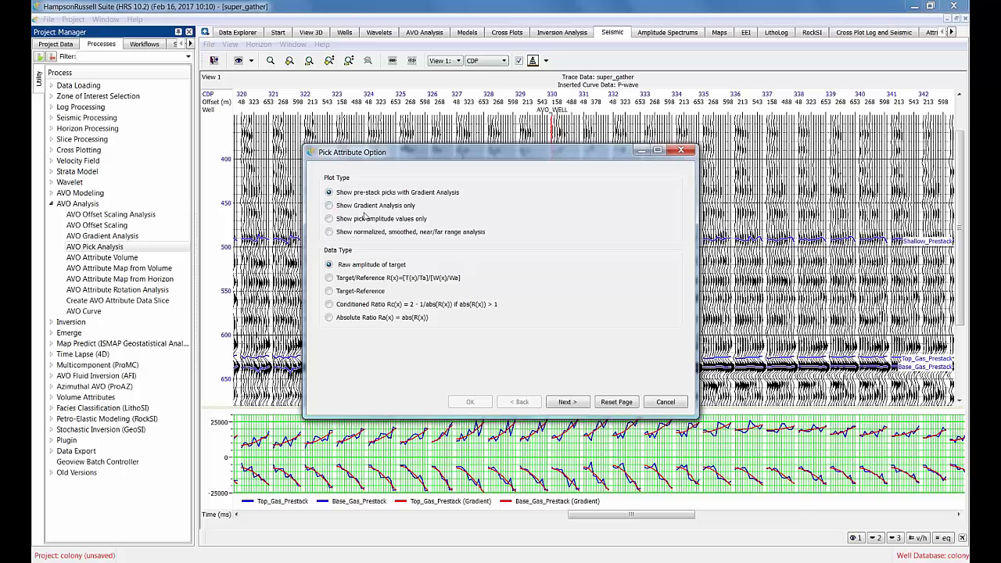
pyautogui.click(665, 402)
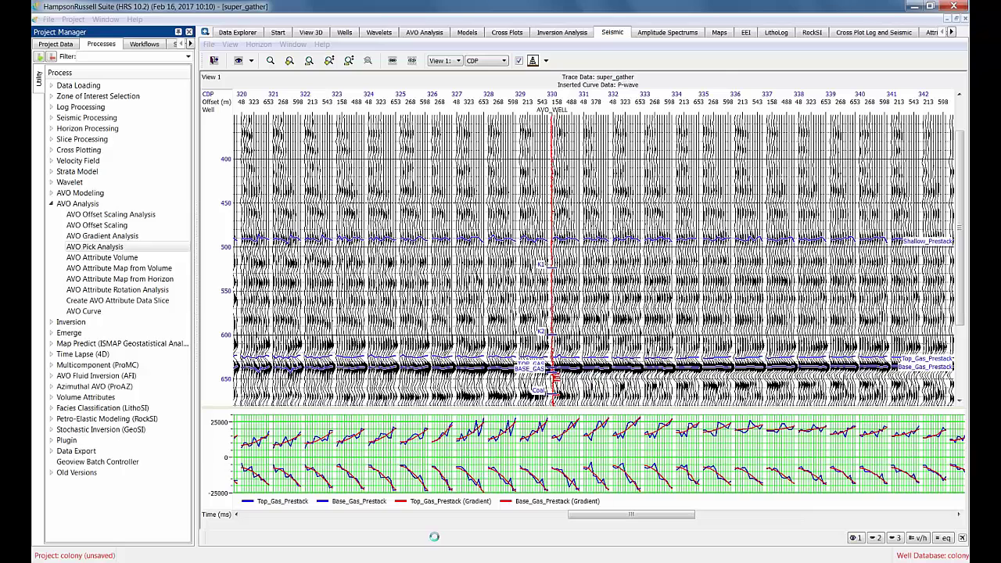
pyautogui.click(424, 559)
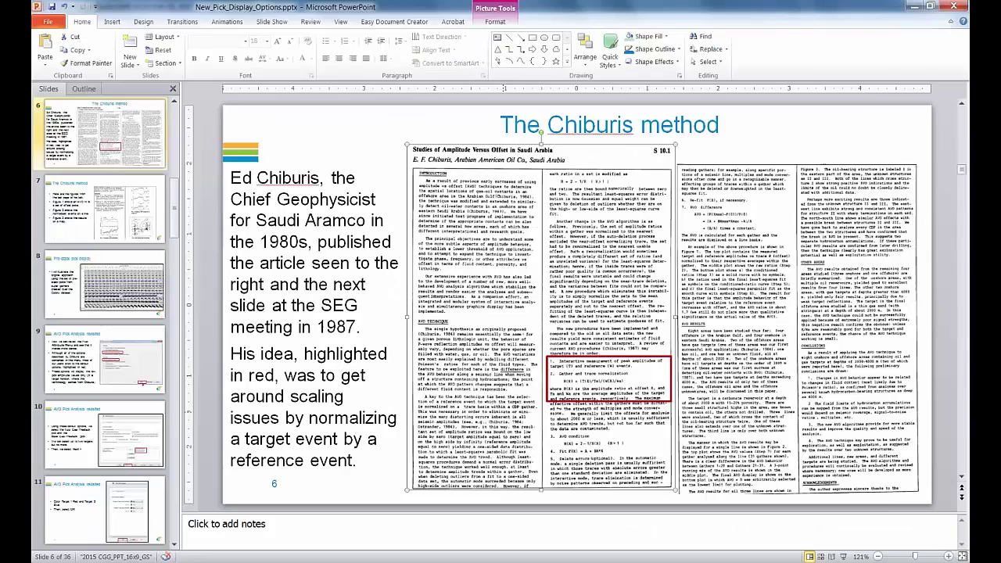
# Restore the PowerPoint window to reveal the super_gather display with its pick curves.
pyautogui.doubleClick(767, 14)
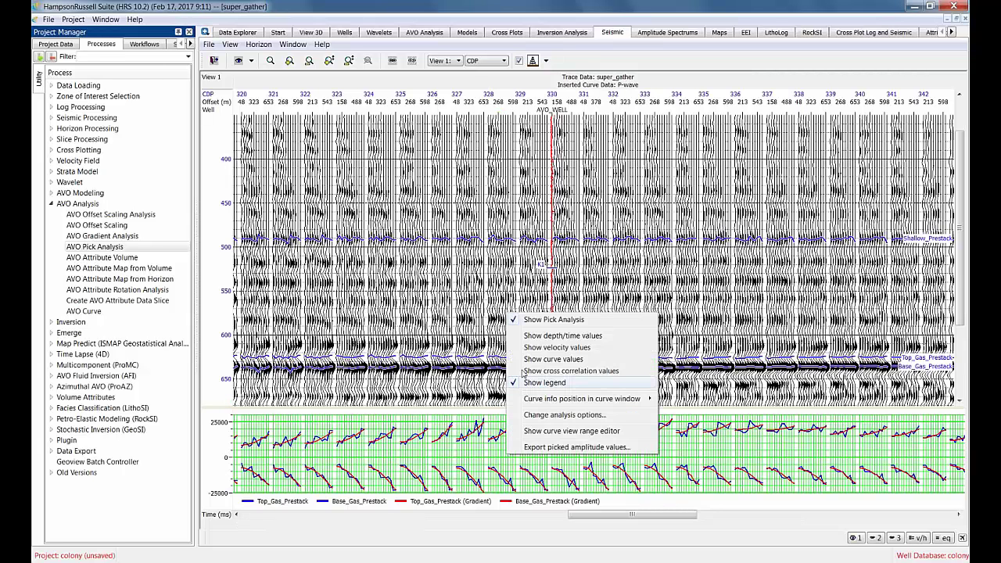
# Set Target/Reference data type with pre-stack picks and gradient plot, and proceed to the reference horizon.
pyautogui.click(531, 414)
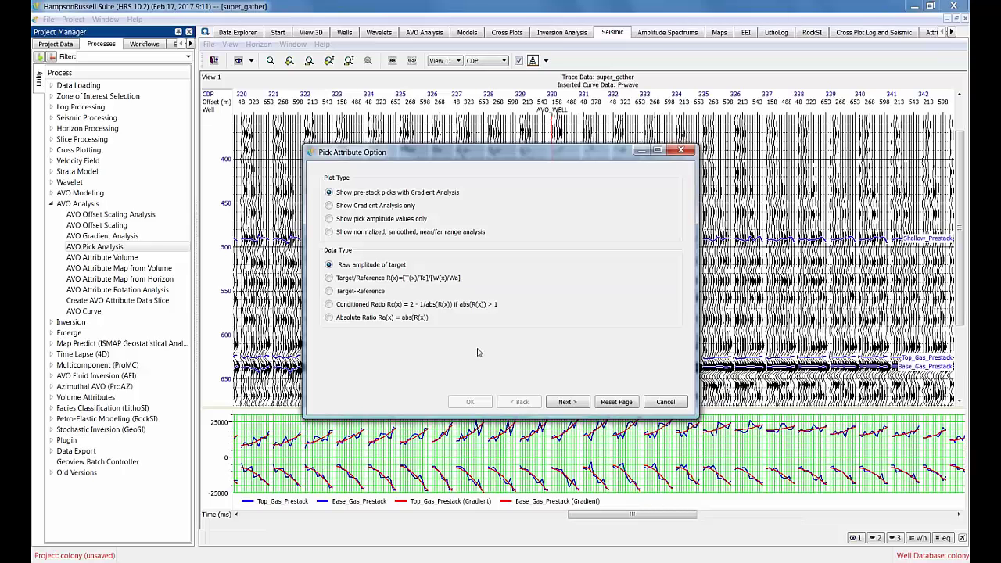
pyautogui.click(328, 278)
pyautogui.click(330, 205)
pyautogui.click(329, 192)
pyautogui.click(567, 402)
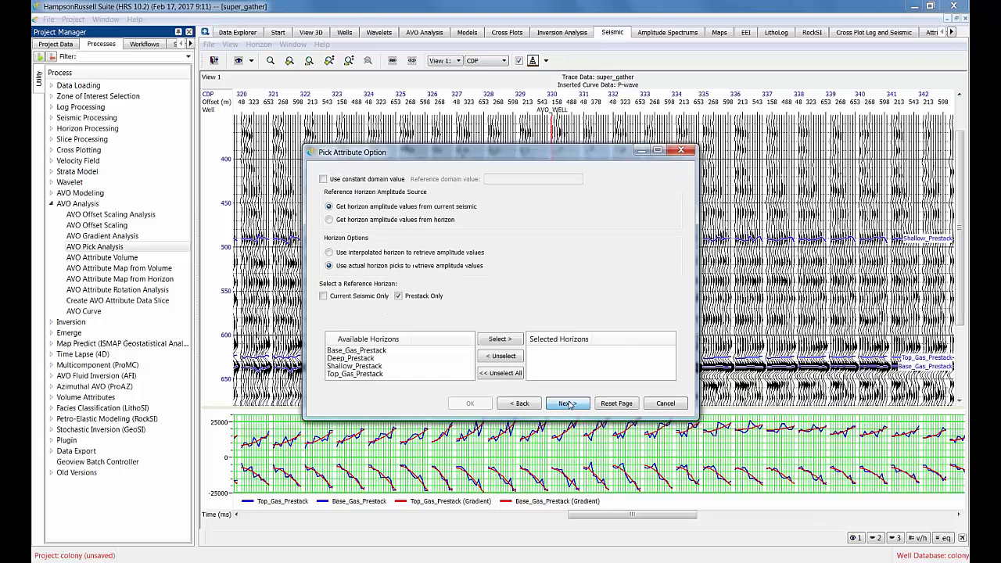
# Make Deep_Prestack the reference horizon and continue to the target horizons.
pyautogui.click(362, 359)
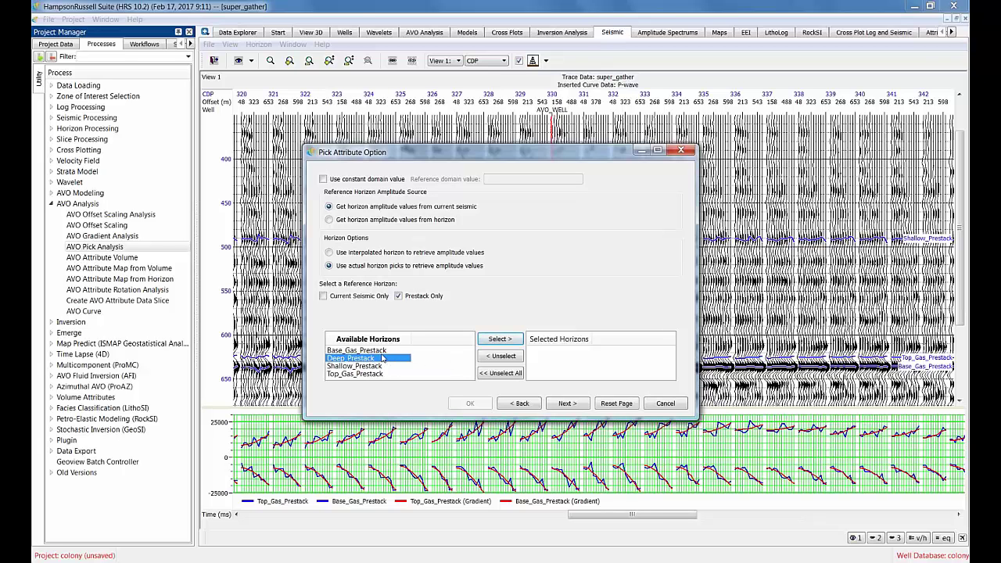
pyautogui.click(496, 341)
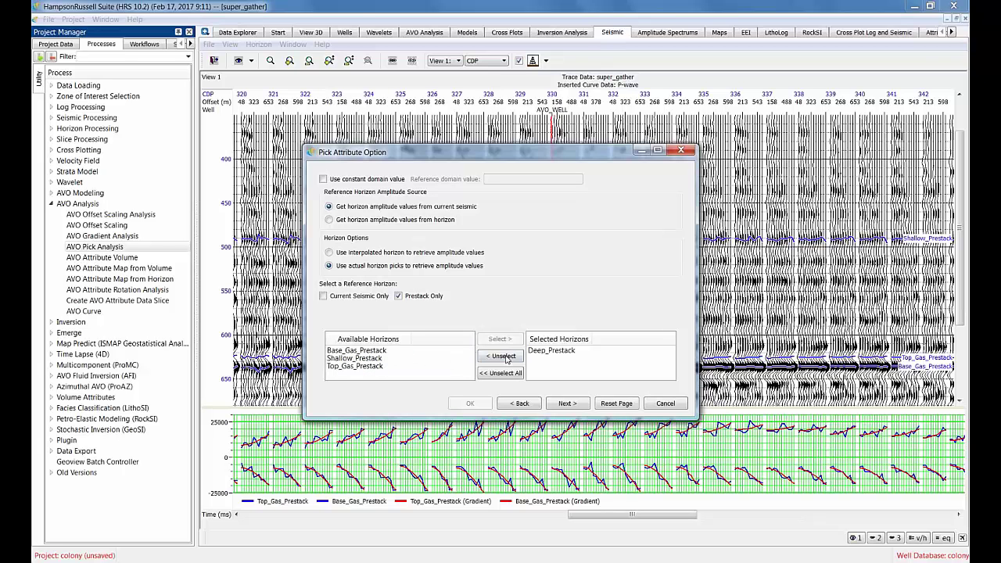
pyautogui.click(568, 404)
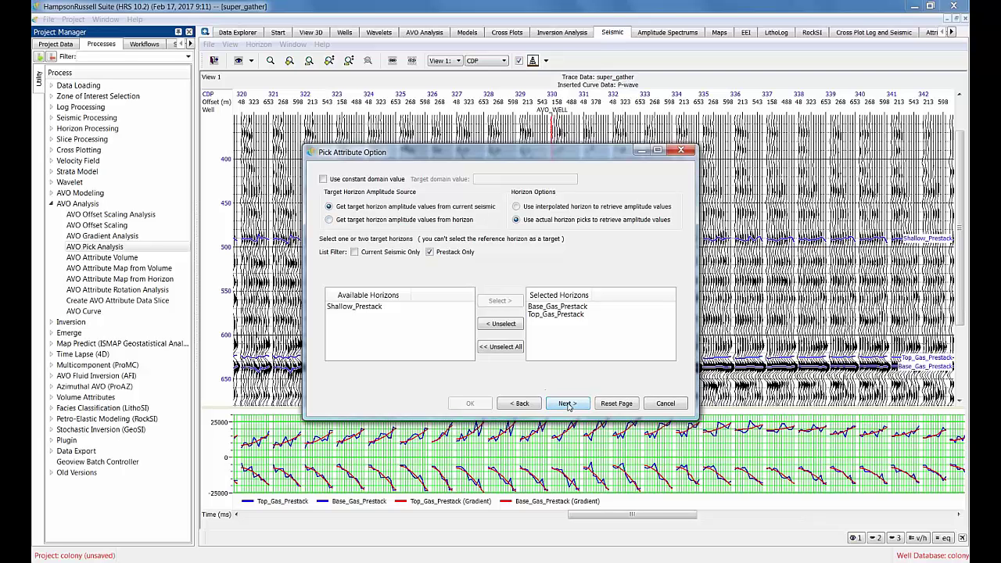
# Draw the Base_Gas_Prestack and Top_Gas_Prestack curves red with blue gradients and apply.
pyautogui.click(567, 403)
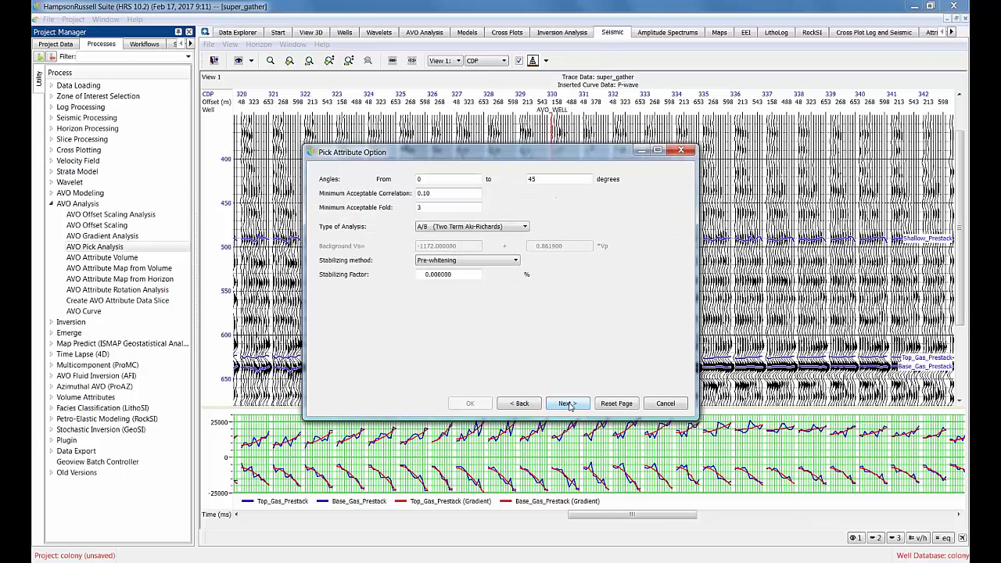
pyautogui.click(566, 403)
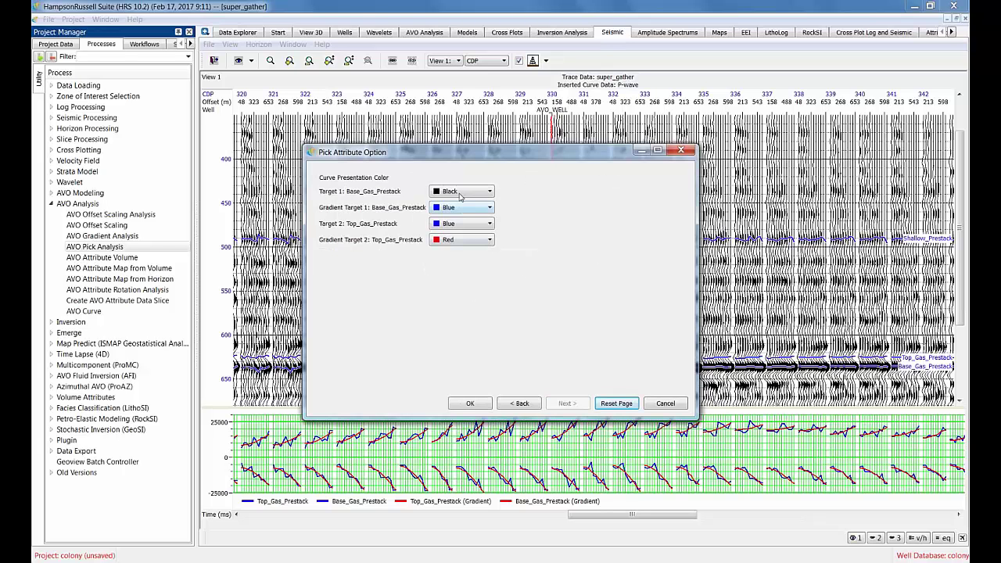
pyautogui.click(461, 191)
pyautogui.click(460, 208)
pyautogui.click(460, 209)
pyautogui.click(459, 209)
pyautogui.click(462, 225)
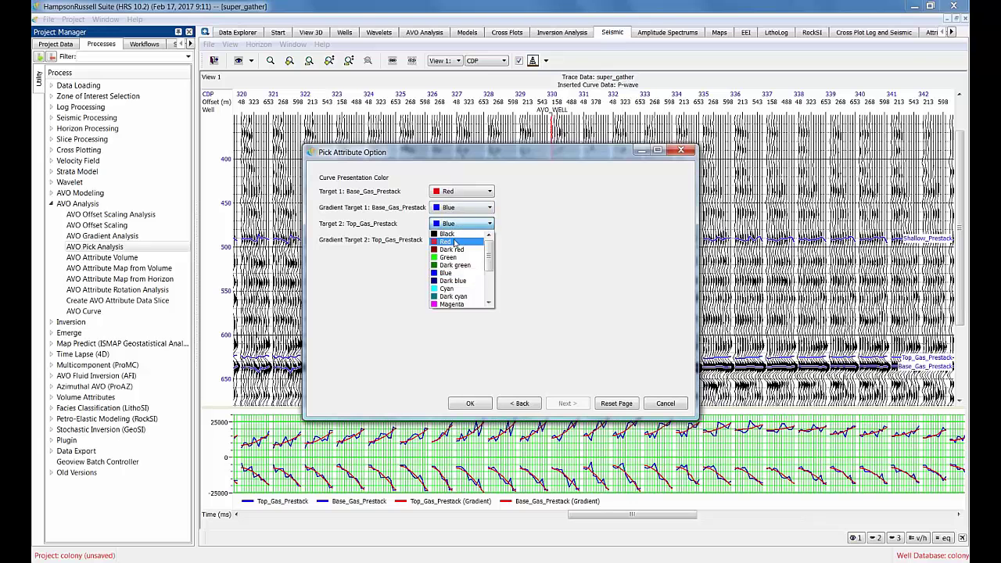
pyautogui.click(448, 242)
pyautogui.click(461, 239)
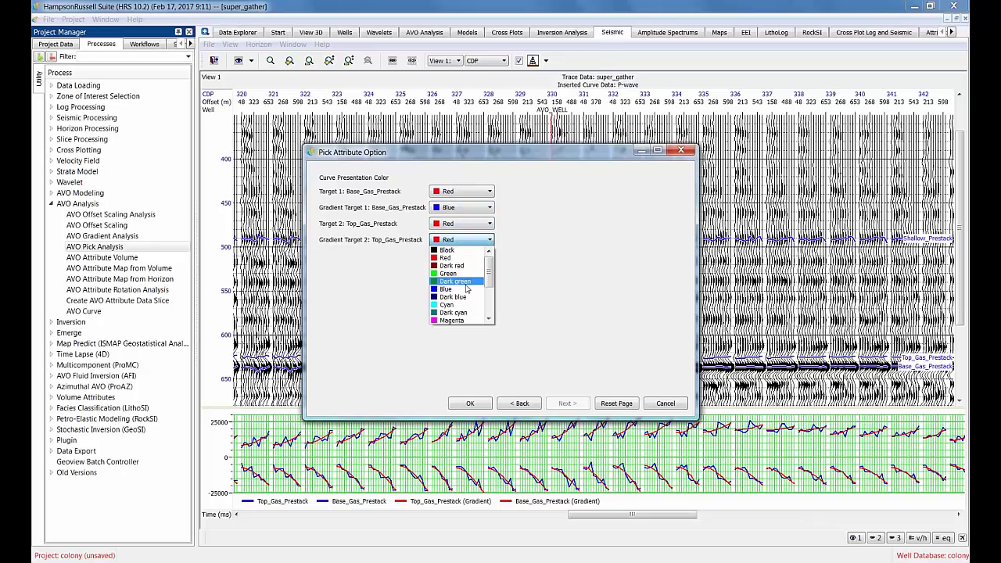
pyautogui.click(455, 289)
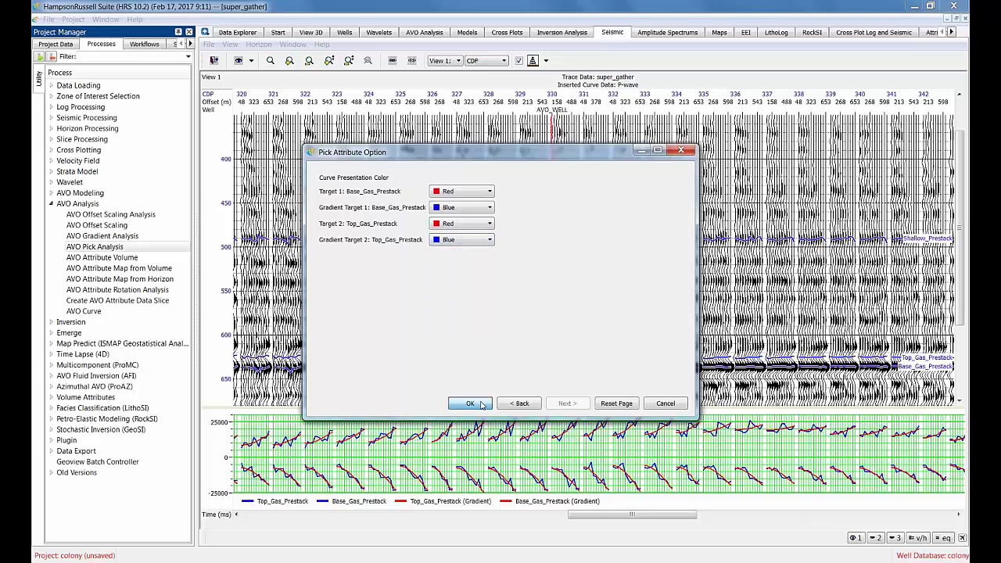
pyautogui.click(471, 403)
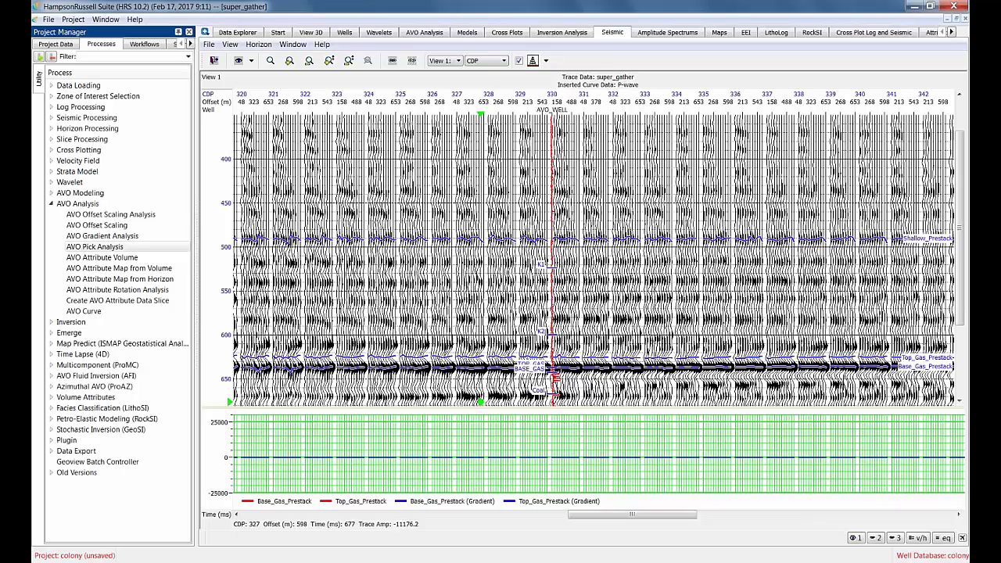
# Set the curve view range to minimum 0 and maximum 5, then close the range editor.
pyautogui.rightClick(507, 450)
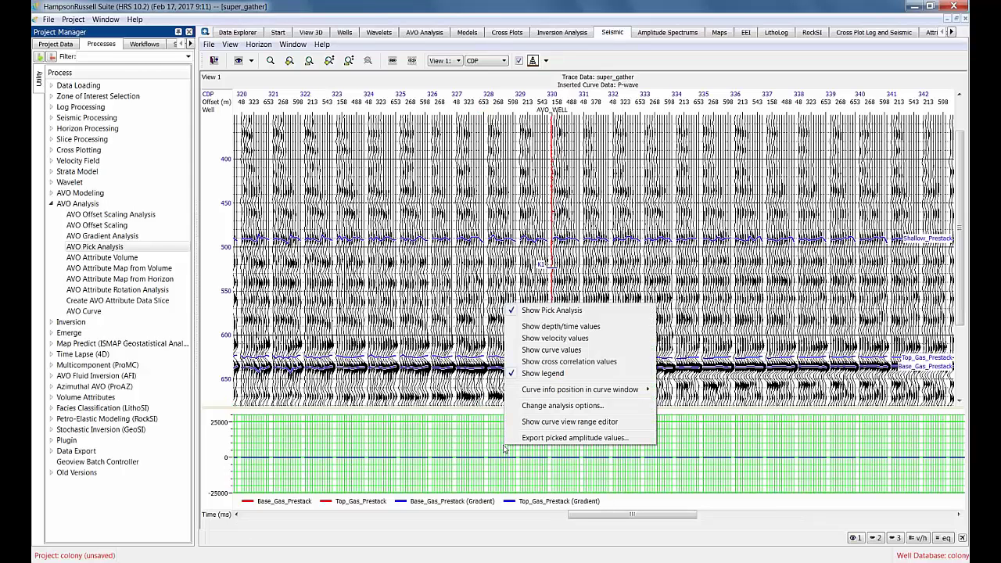
pyautogui.click(545, 425)
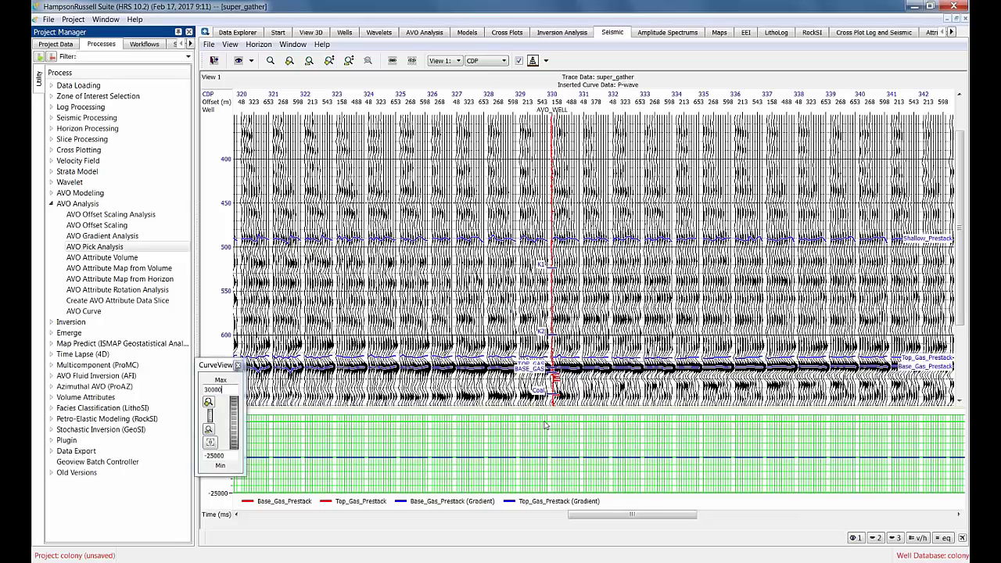
pyautogui.doubleClick(223, 456)
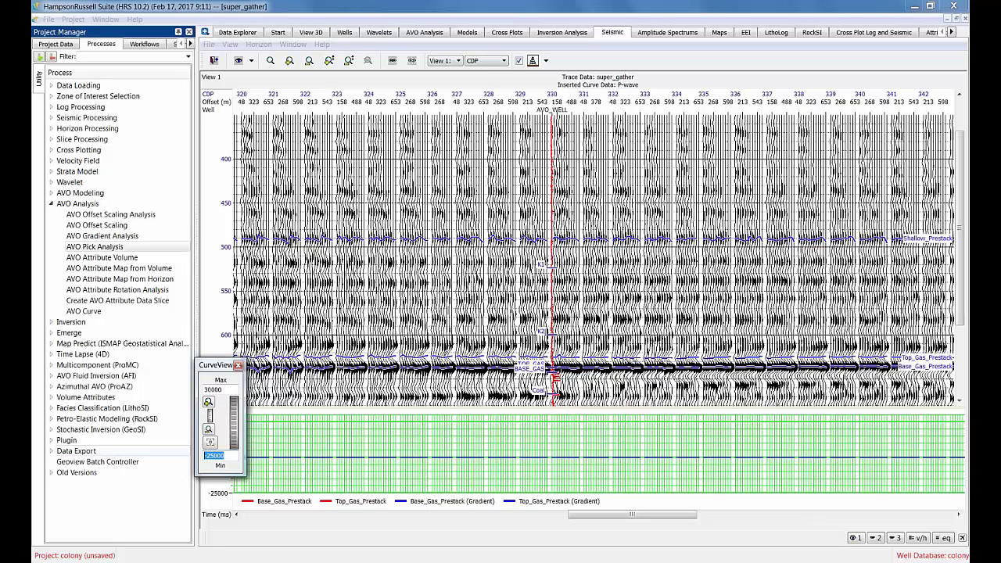
pyautogui.write('-5')
pyautogui.press('Return')
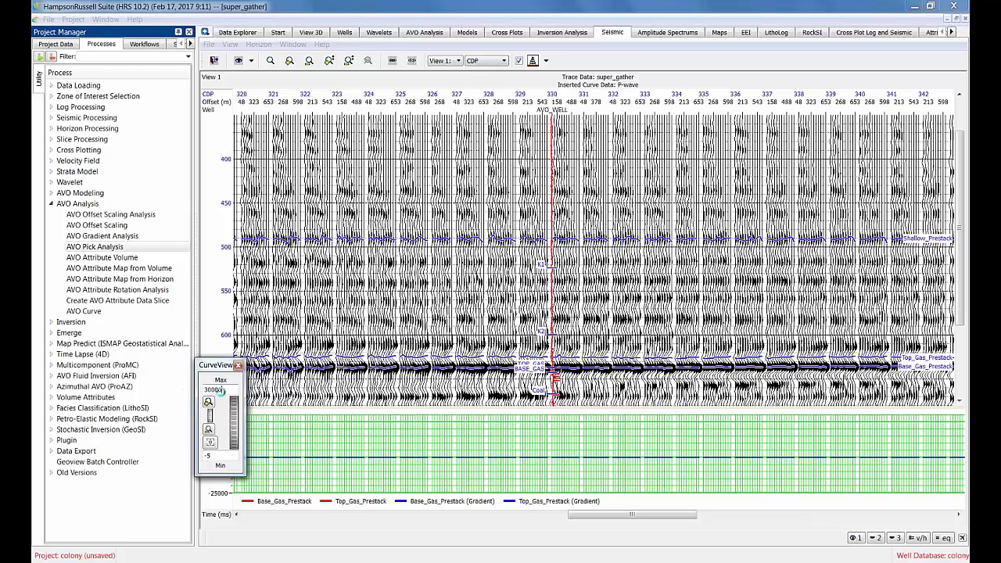
pyautogui.write('5')
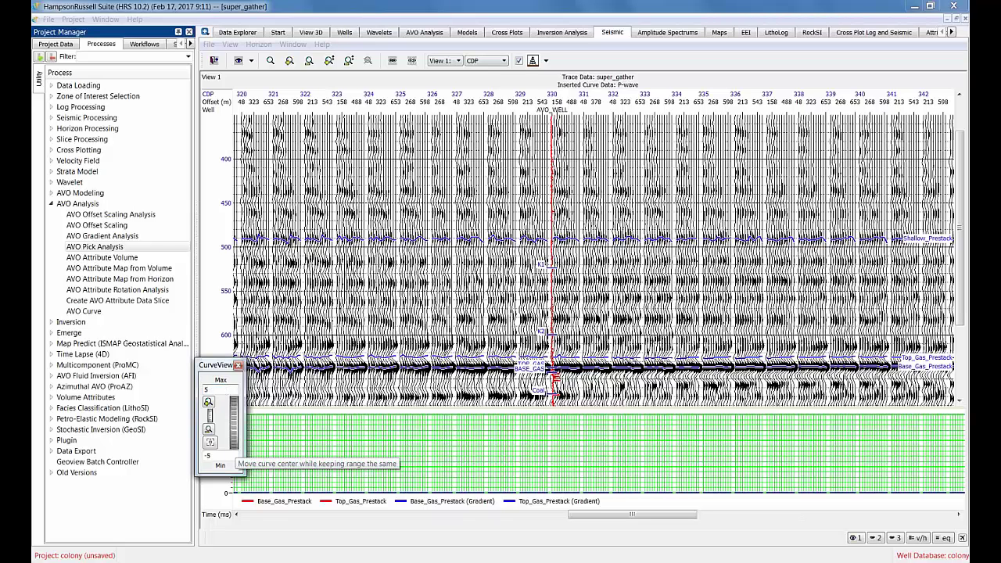
pyautogui.press('Return')
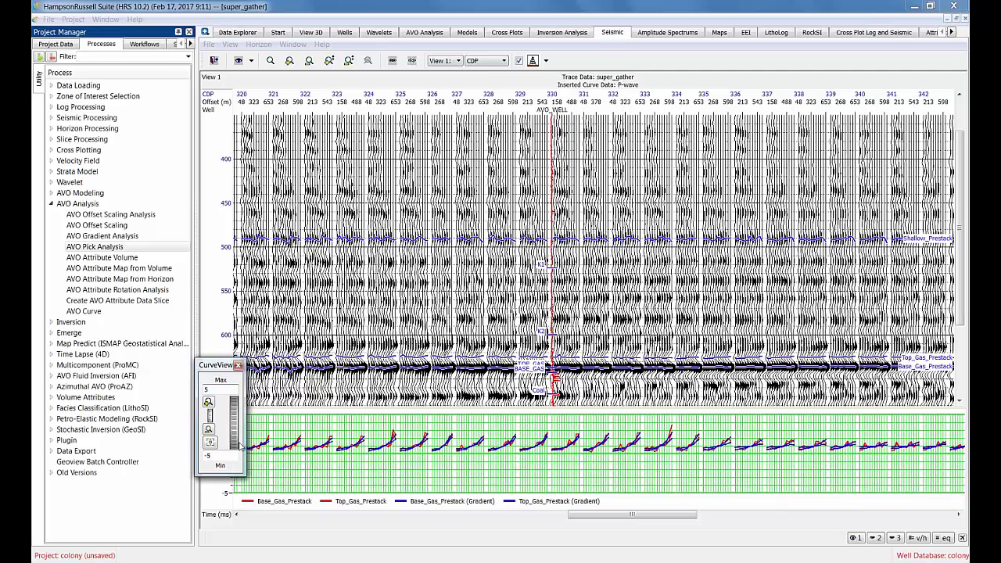
pyautogui.tripleClick(208, 455)
pyautogui.write('0')
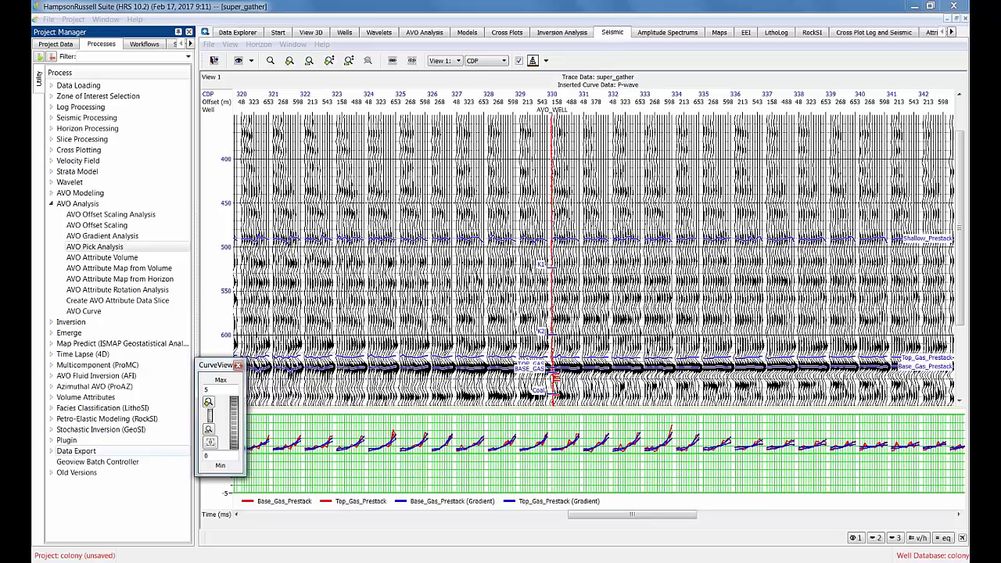
pyautogui.press('Return')
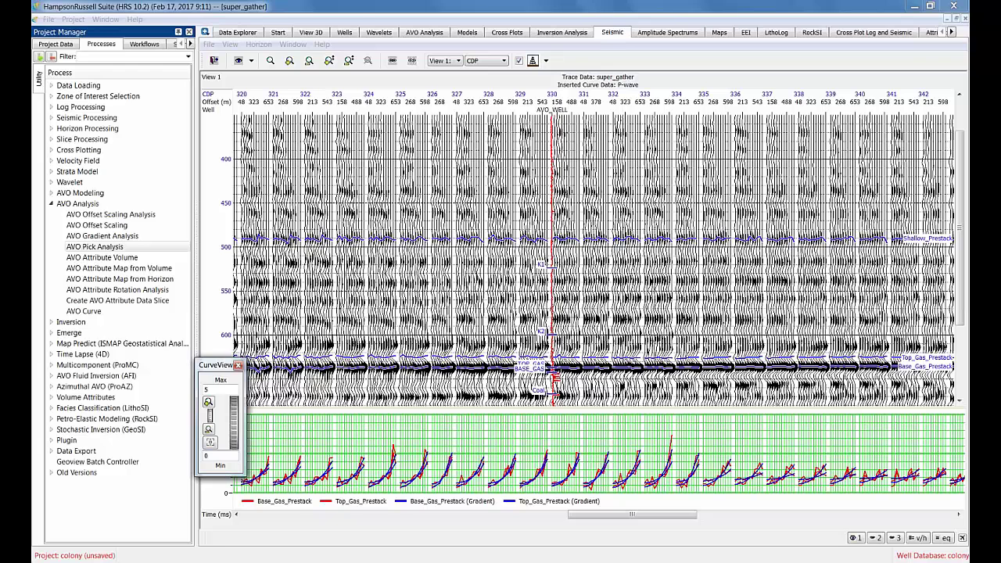
pyautogui.click(237, 364)
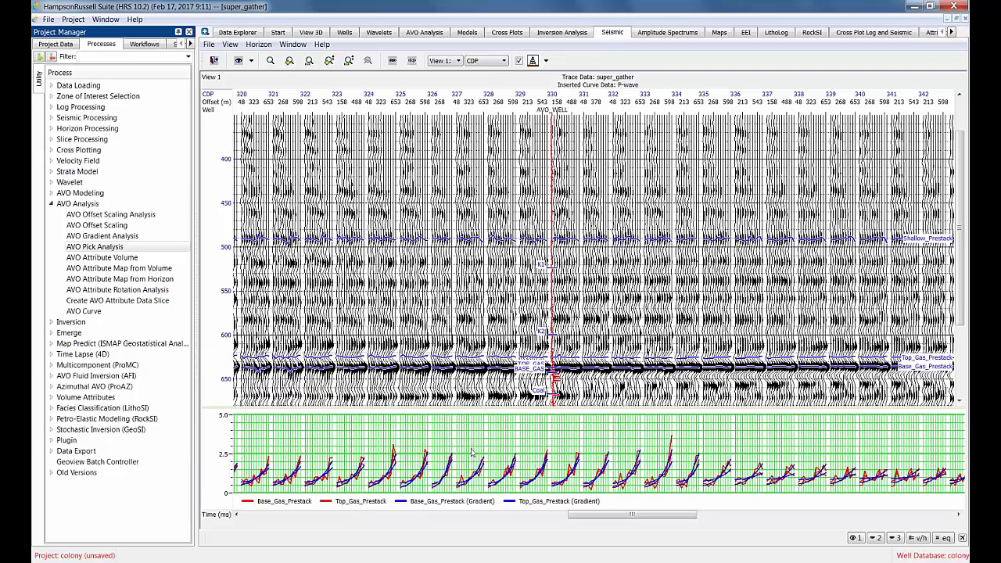
# Recolour the Base_Gas_Prestack curve green with a dark green gradient and apply.
pyautogui.rightClick(473, 451)
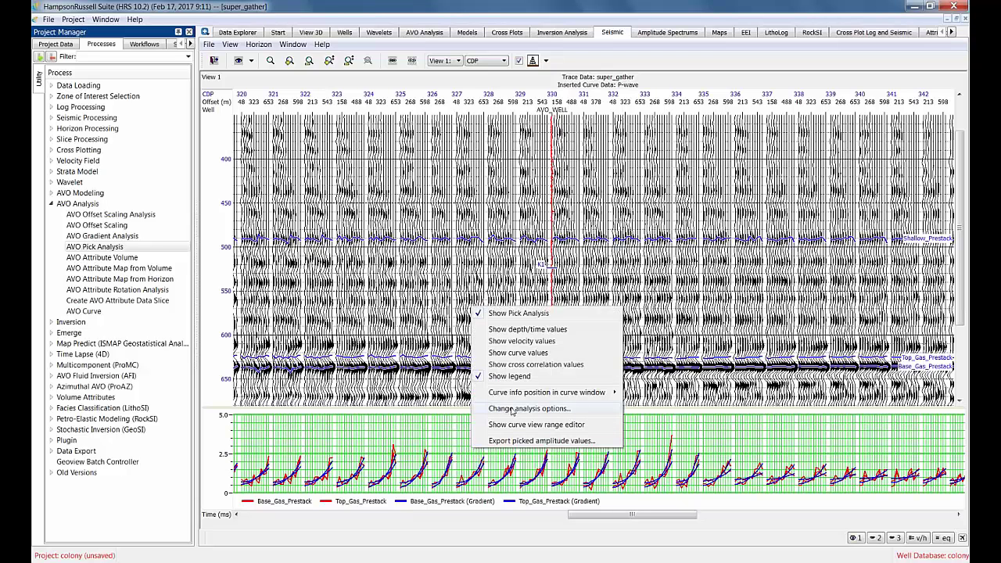
pyautogui.click(513, 409)
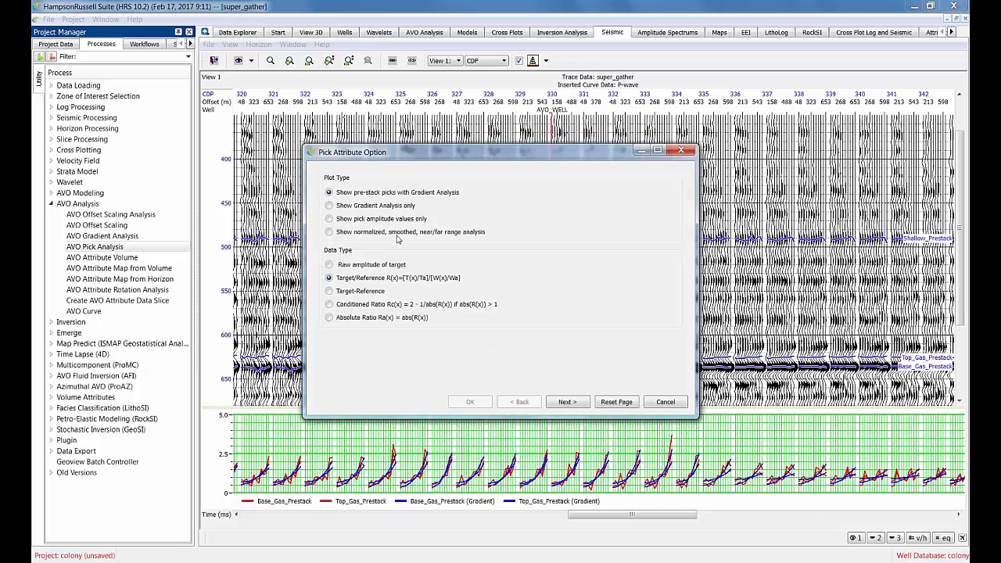
pyautogui.click(567, 402)
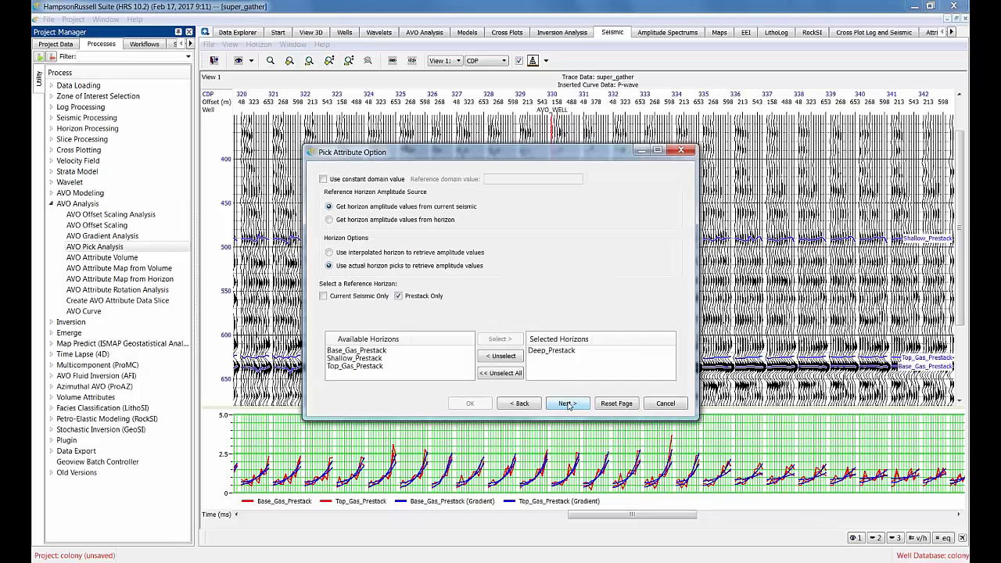
pyautogui.click(568, 402)
pyautogui.click(568, 402)
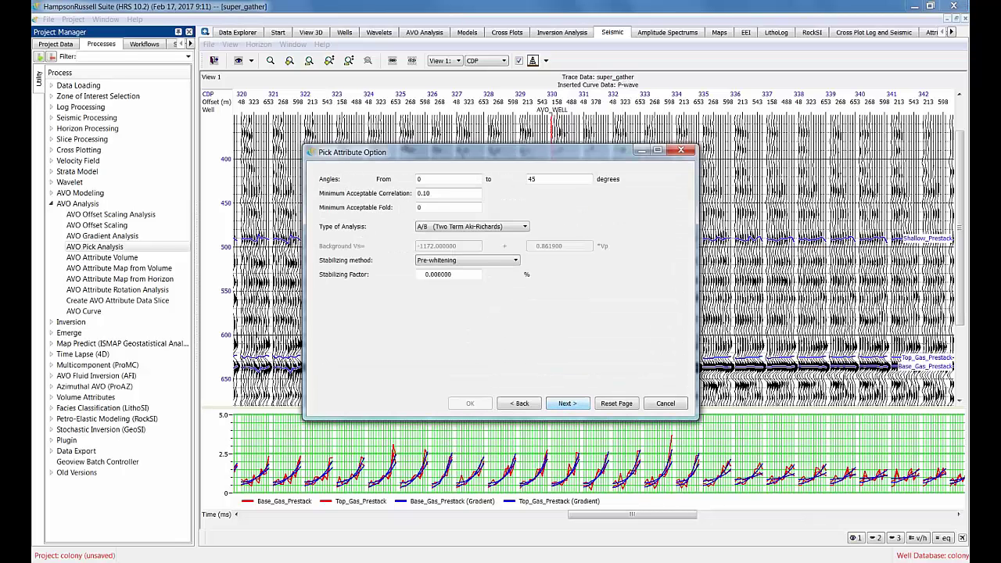
pyautogui.click(568, 402)
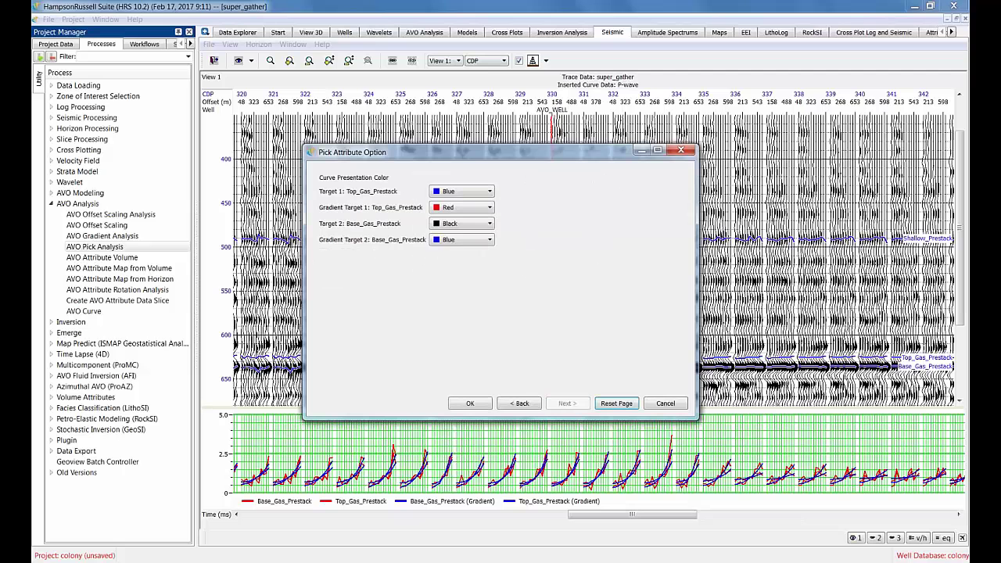
pyautogui.click(468, 225)
pyautogui.click(457, 258)
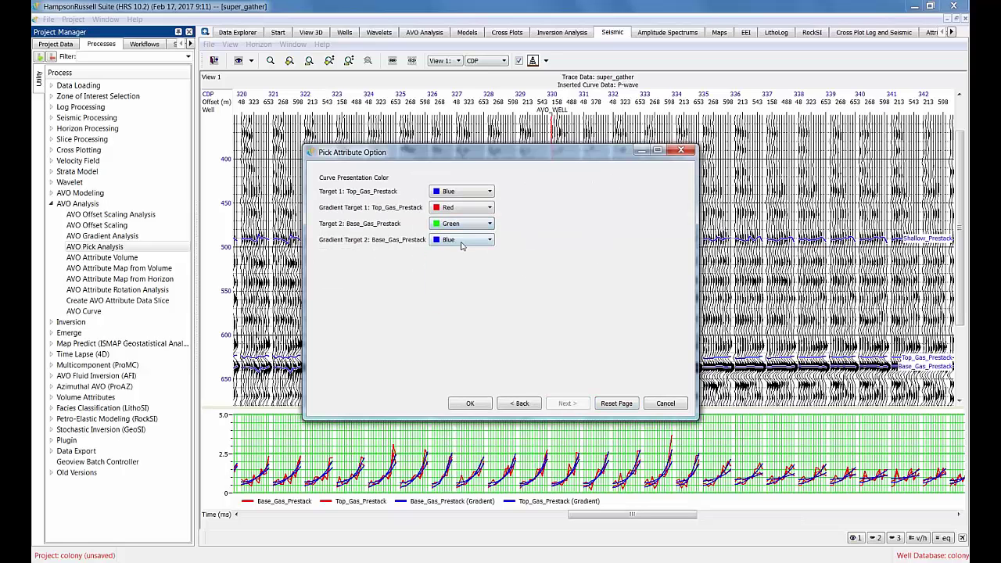
pyautogui.click(461, 243)
pyautogui.click(453, 283)
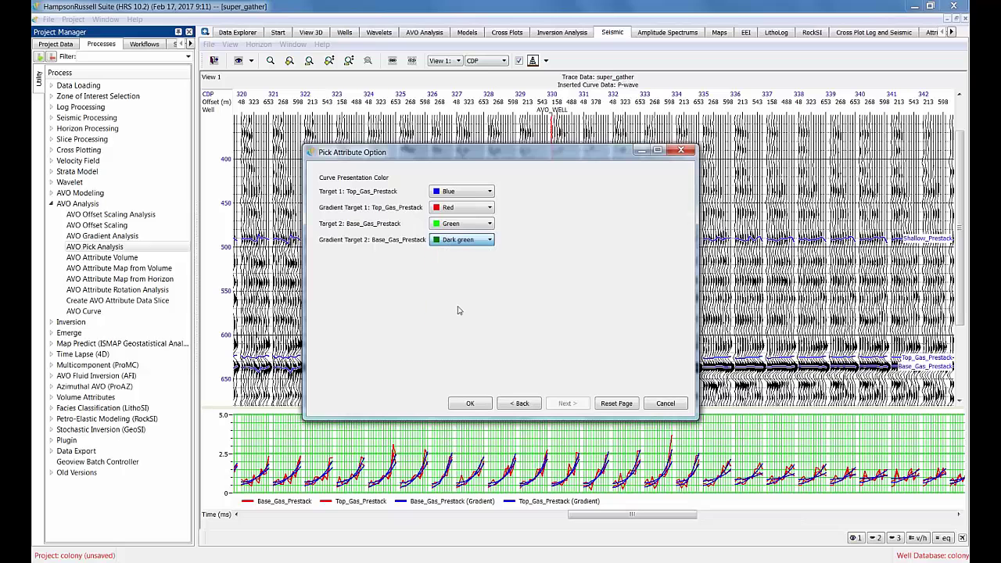
pyautogui.click(461, 403)
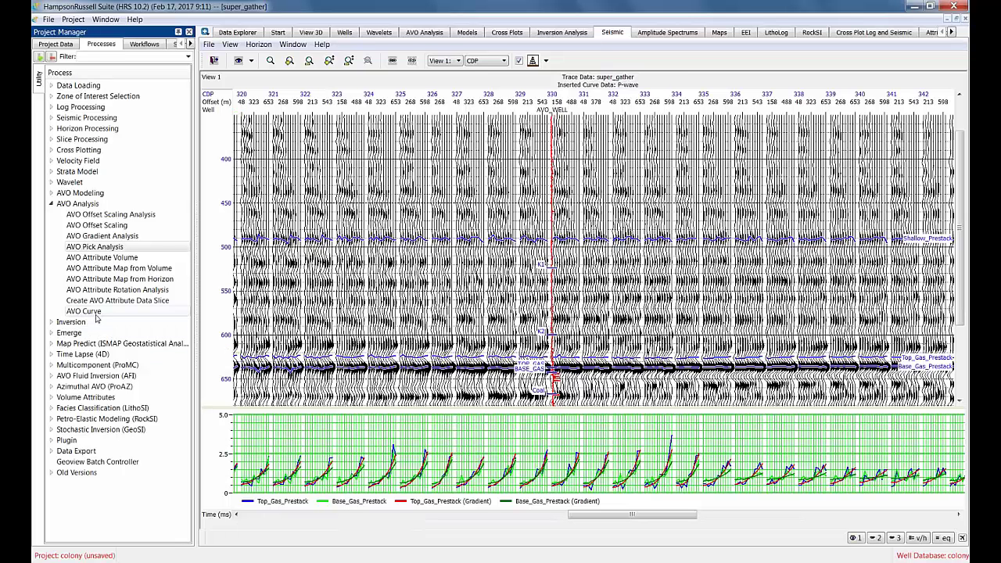
# Load cdp_stack from the project data into the seismic view and open its Seismic View Attribute settings.
pyautogui.click(52, 204)
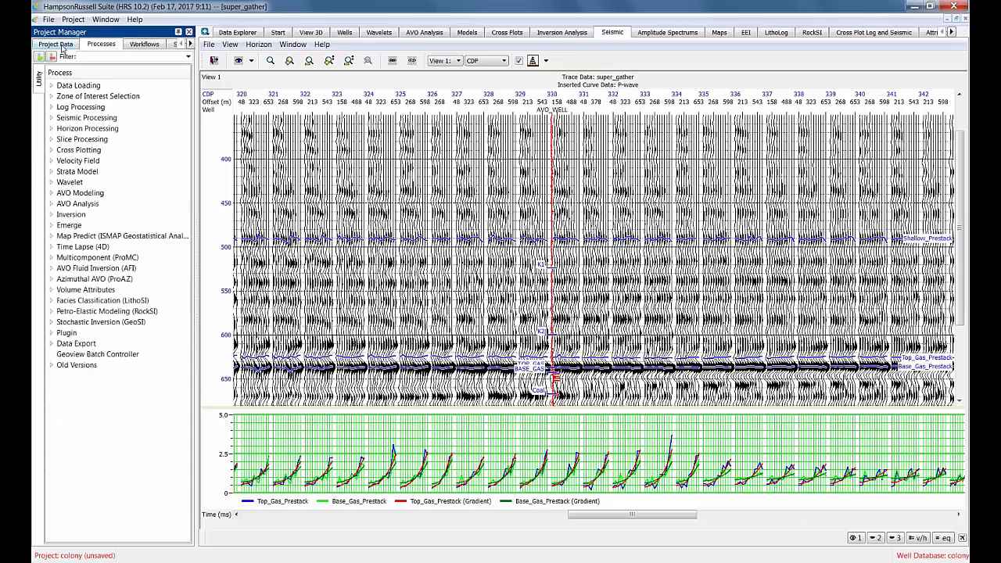
pyautogui.click(61, 45)
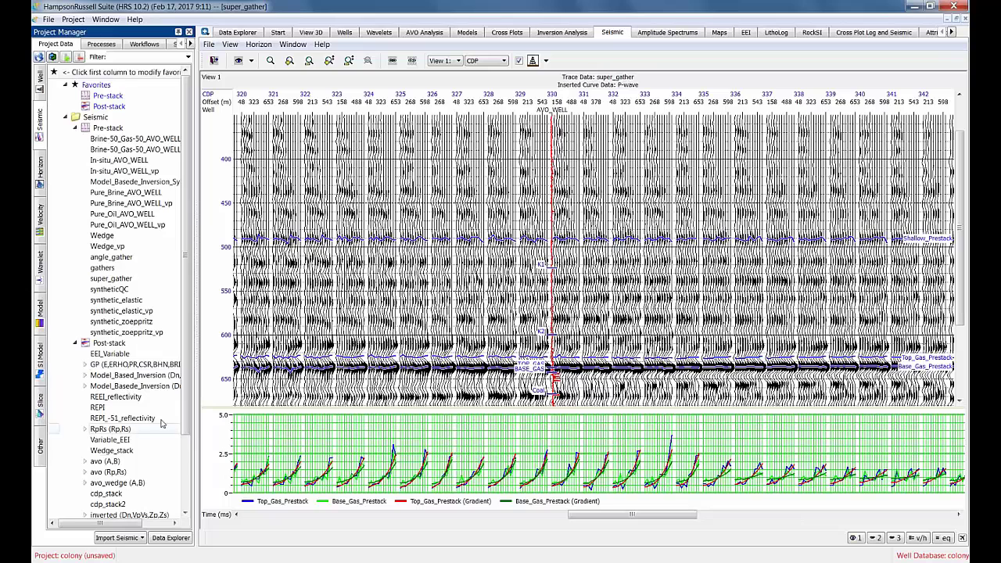
pyautogui.doubleClick(119, 495)
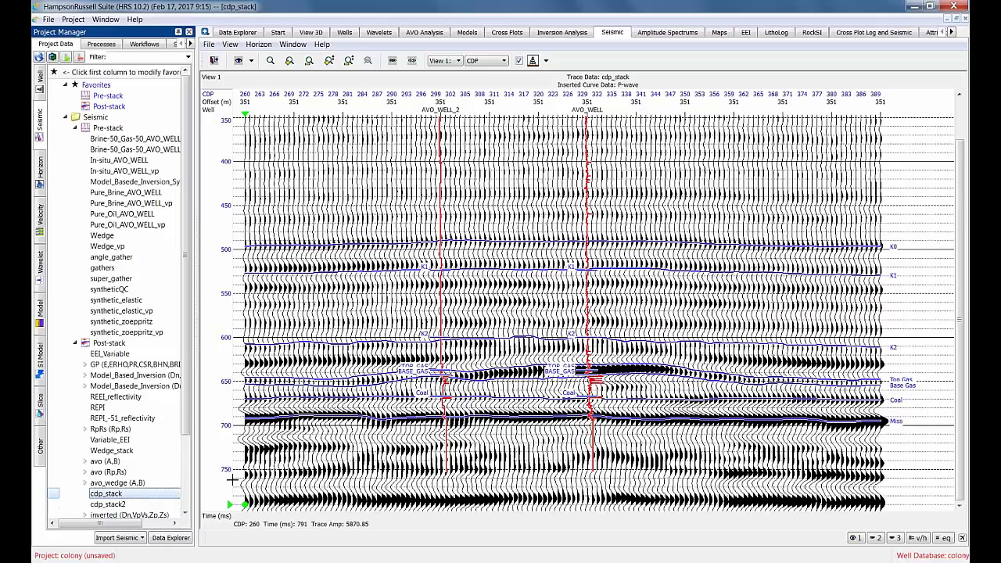
pyautogui.click(238, 63)
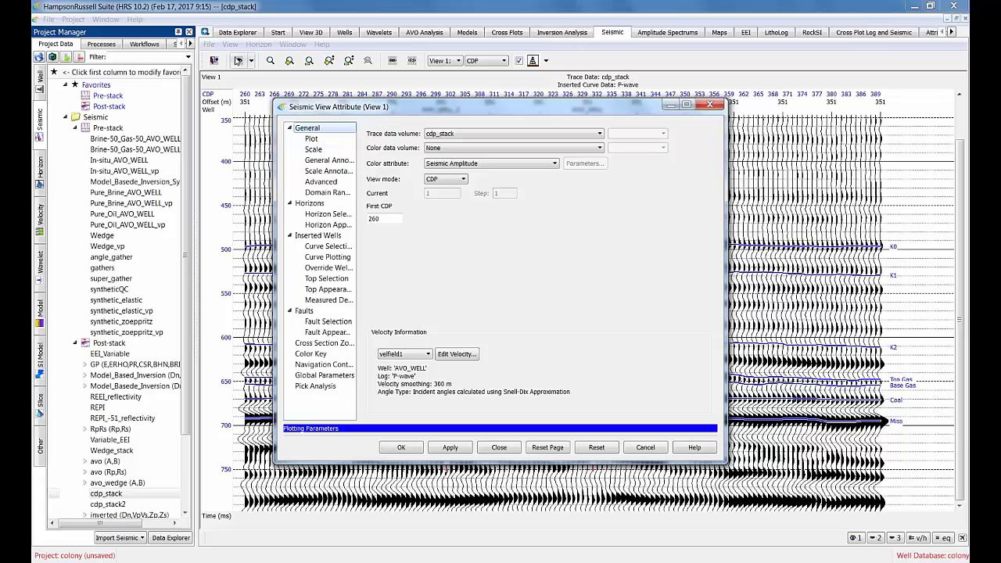
# Enable pick analysis of amplitudes along Miss (red) and K0 (blue) and apply it.
pyautogui.click(311, 387)
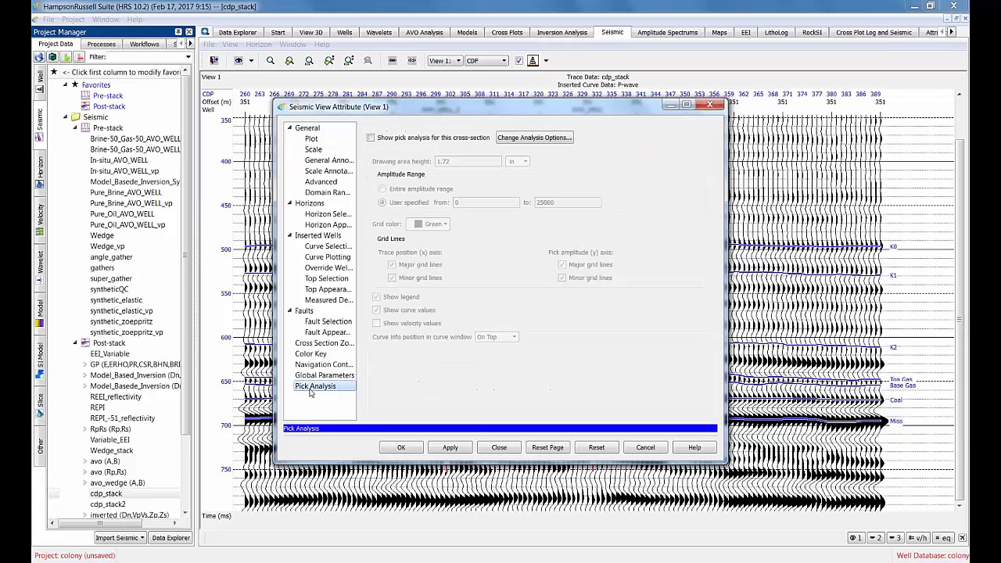
pyautogui.click(369, 138)
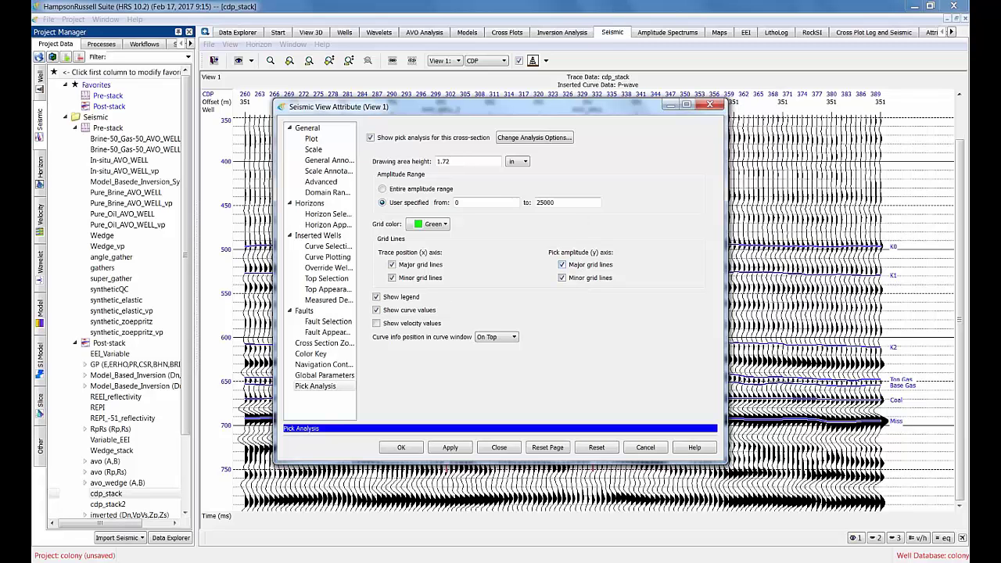
pyautogui.click(522, 138)
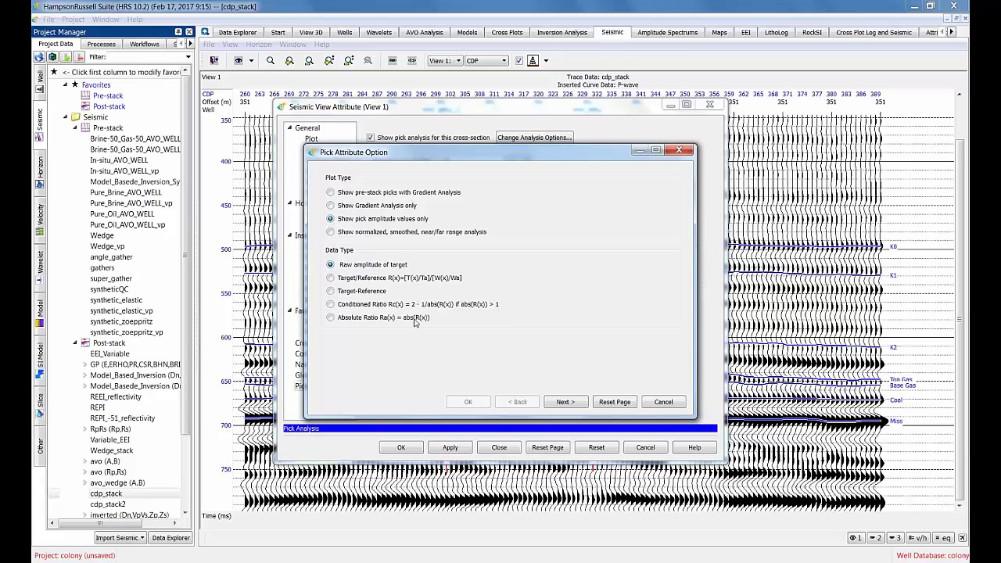
pyautogui.click(563, 401)
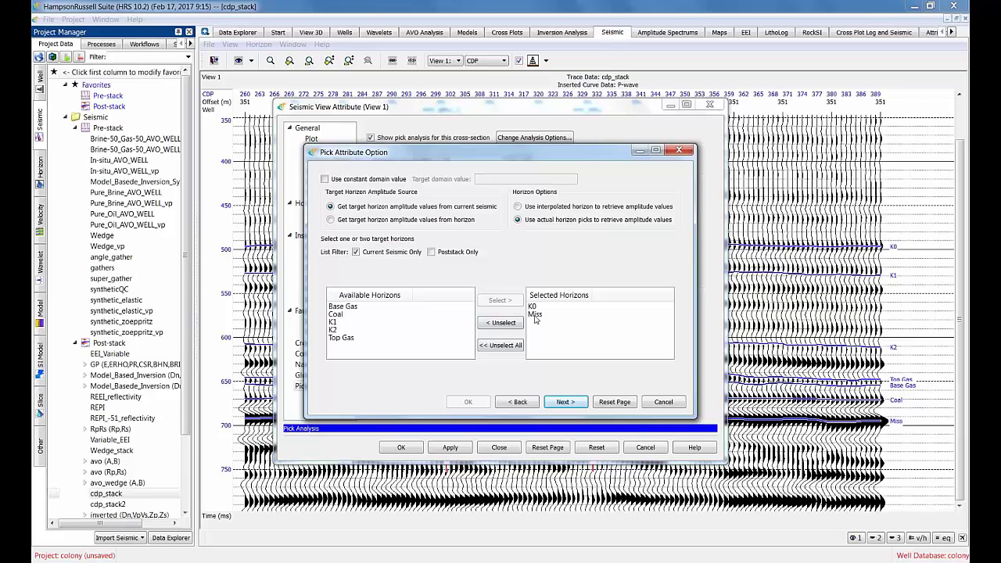
pyautogui.click(560, 403)
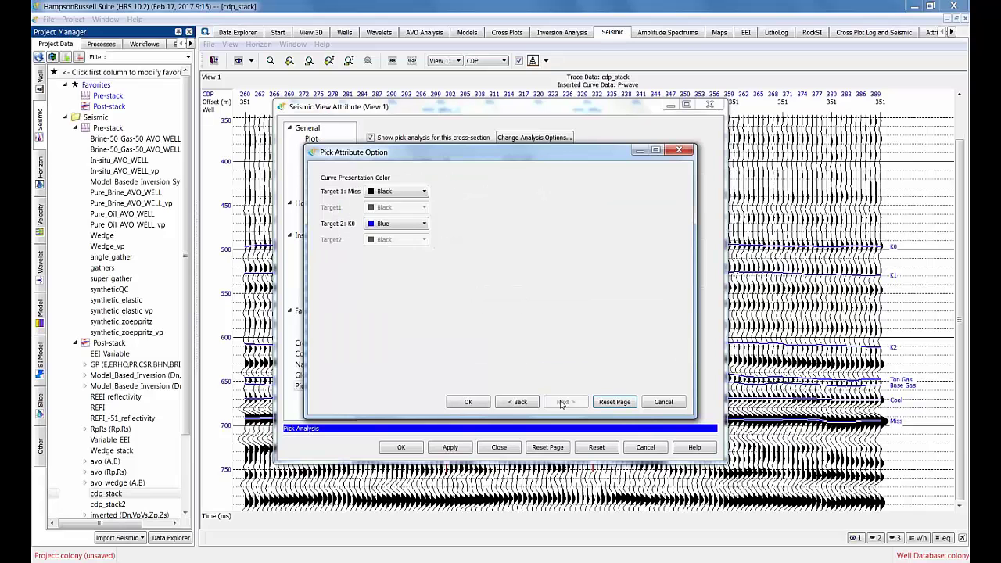
pyautogui.click(401, 193)
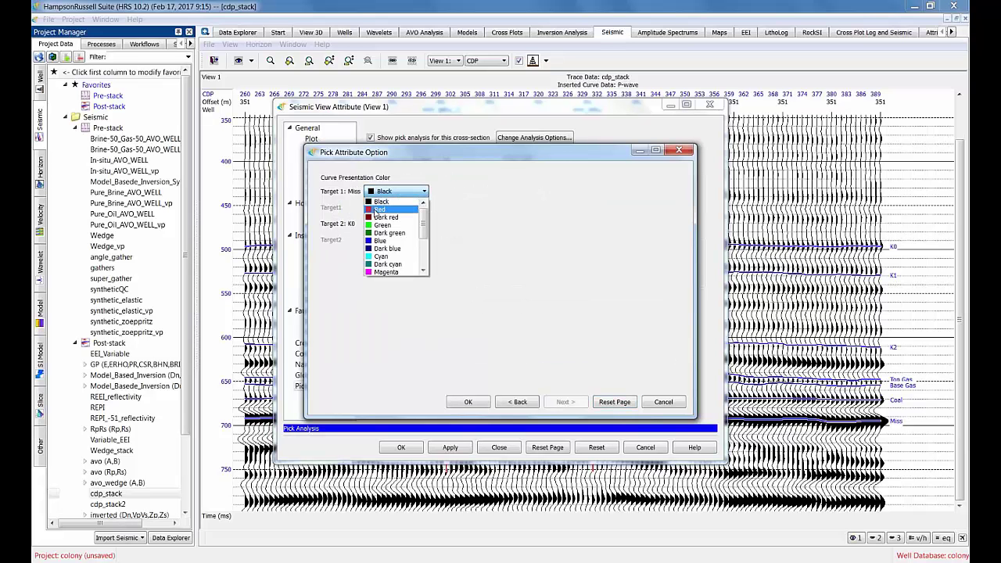
pyautogui.click(377, 209)
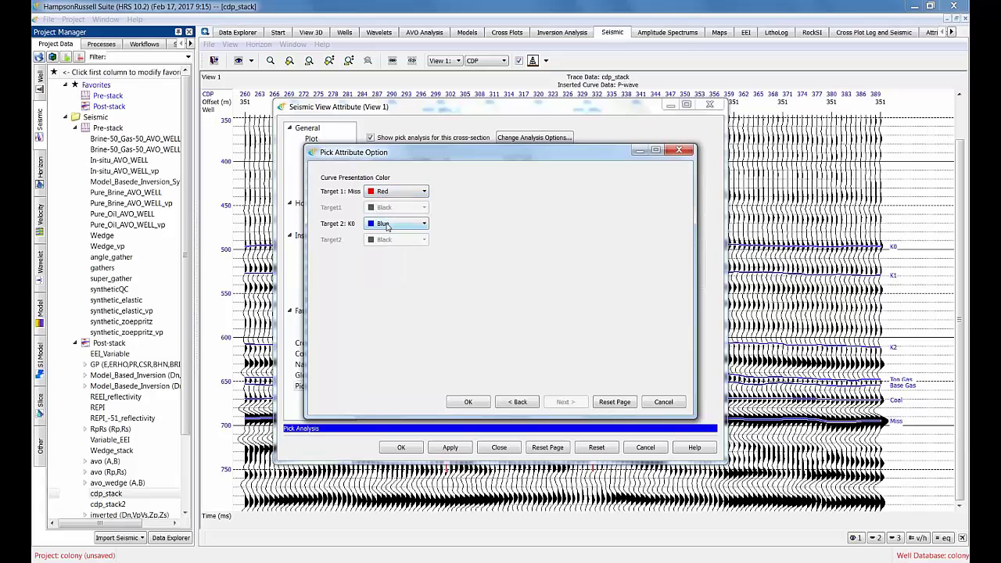
pyautogui.click(473, 405)
pyautogui.click(472, 404)
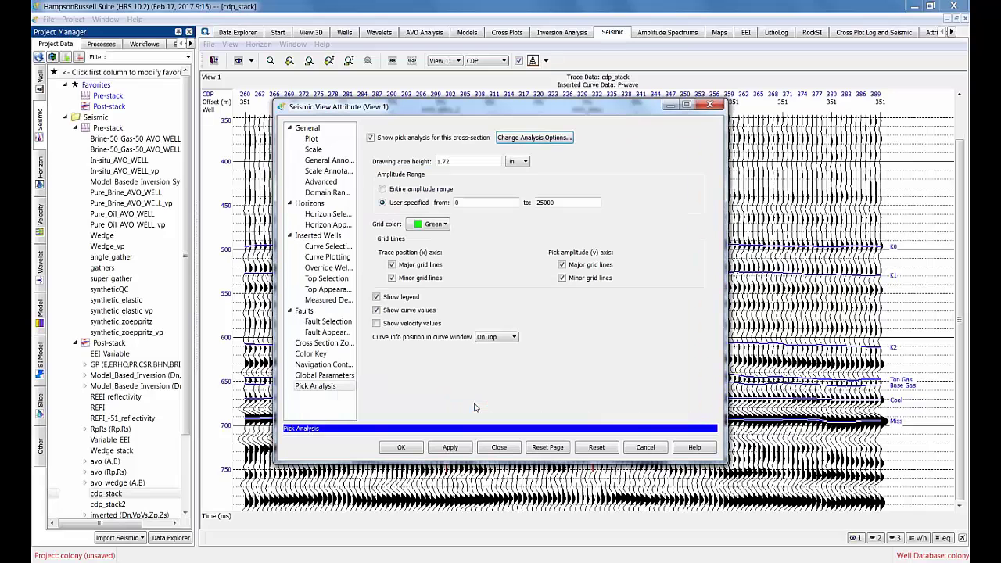
pyautogui.click(400, 450)
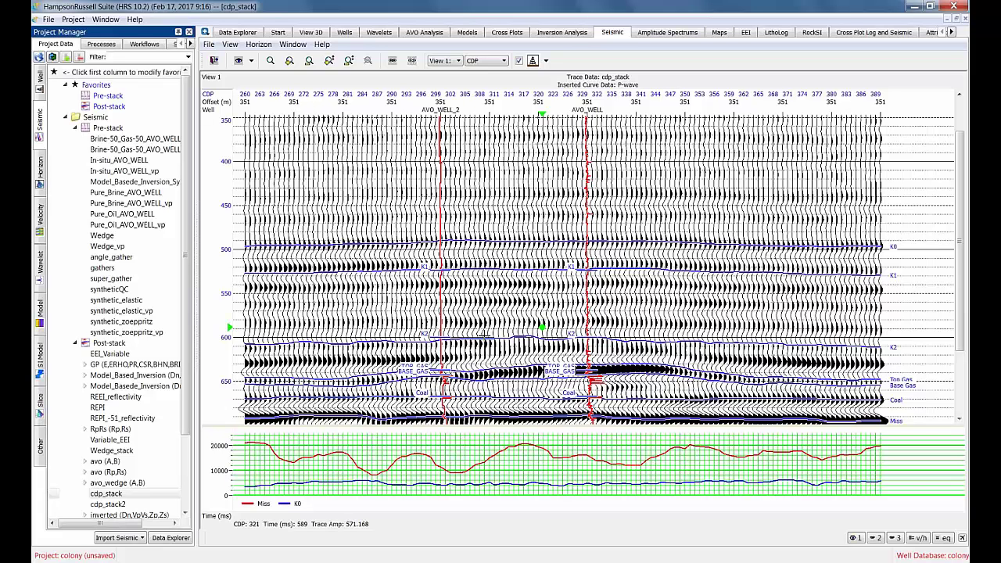
pyautogui.rightClick(417, 467)
pyautogui.click(450, 331)
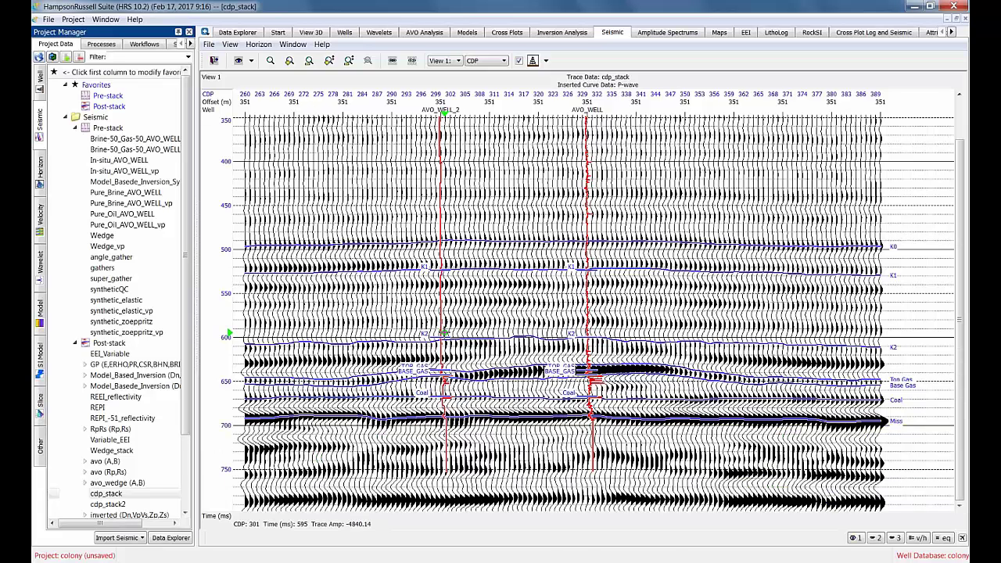
pyautogui.rightClick(445, 334)
pyautogui.moveTo(469, 412)
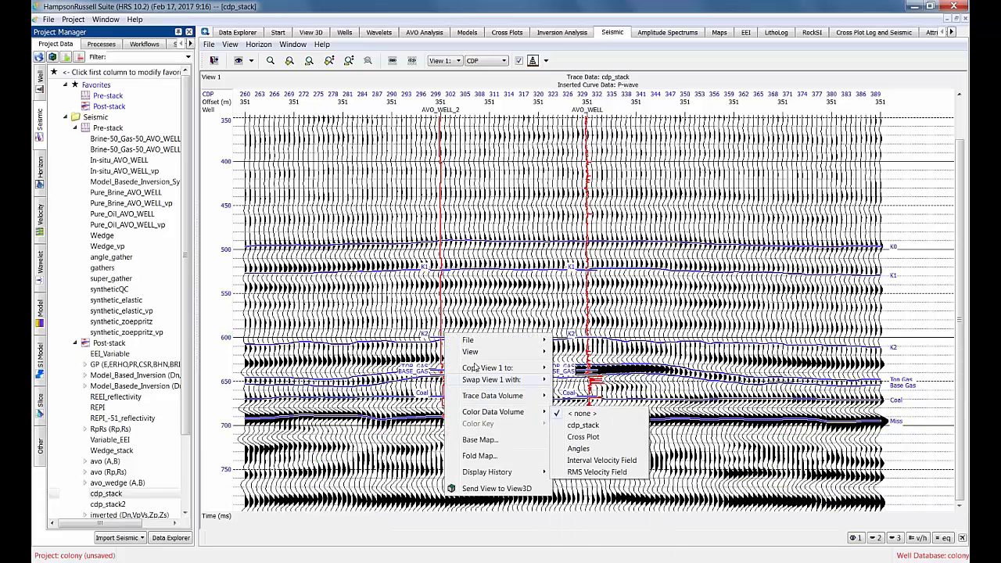
pyautogui.moveTo(503, 352)
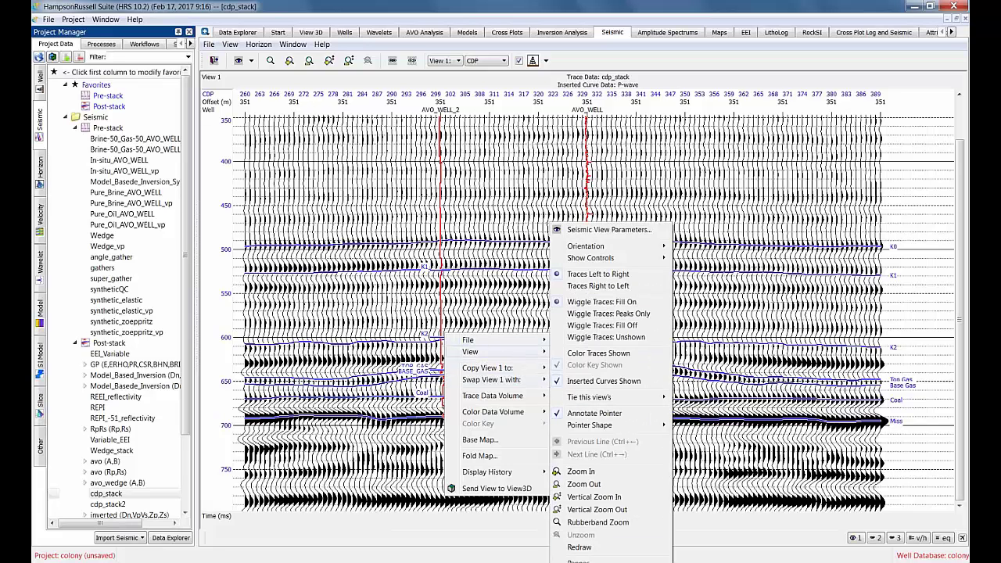
pyautogui.press('Escape')
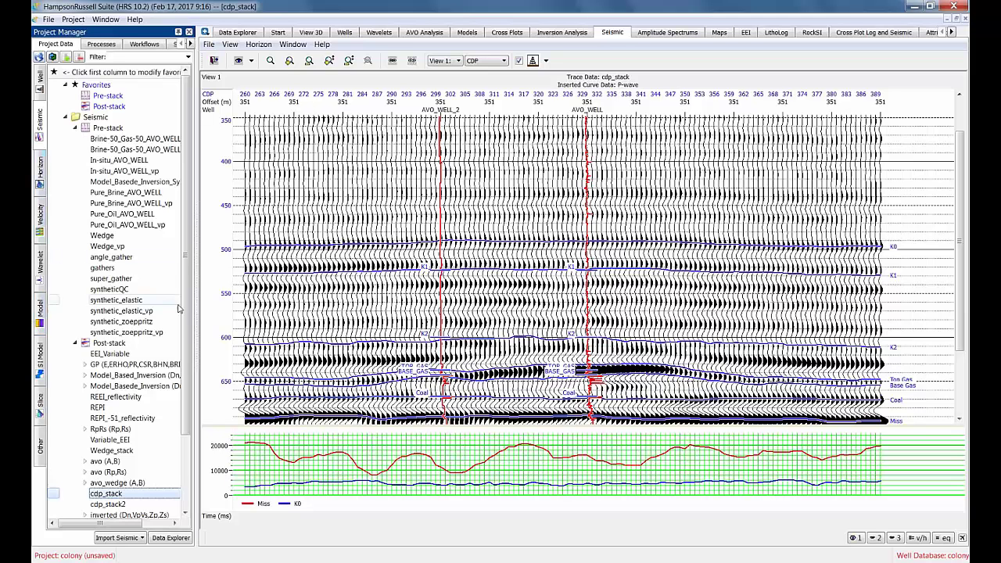
pyautogui.moveTo(186, 311); pyautogui.dragTo(192, 371)
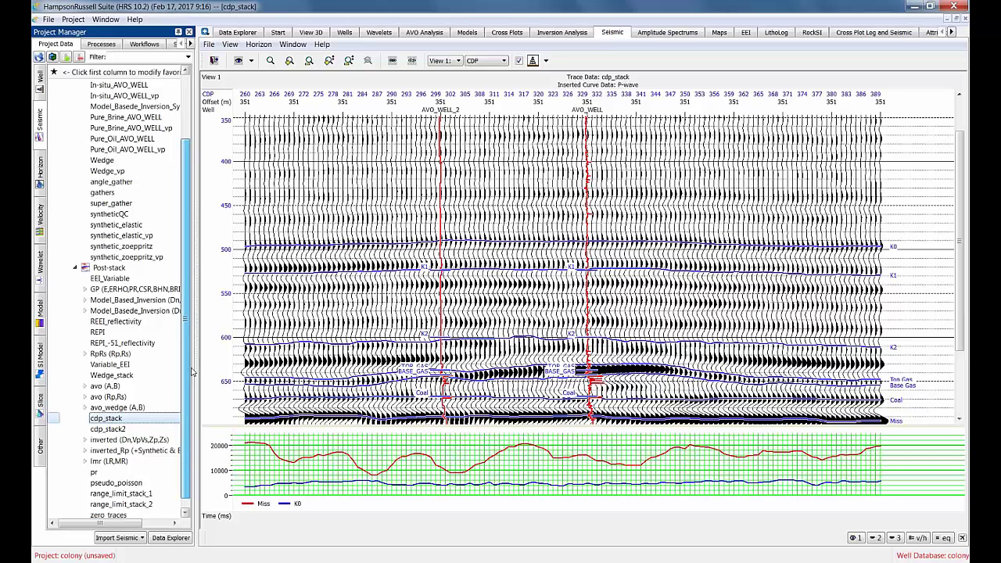
# Load the Post-stack inverted (Dn,VpVs,Zp,Zs) volume into the seismic view.
pyautogui.click(114, 440)
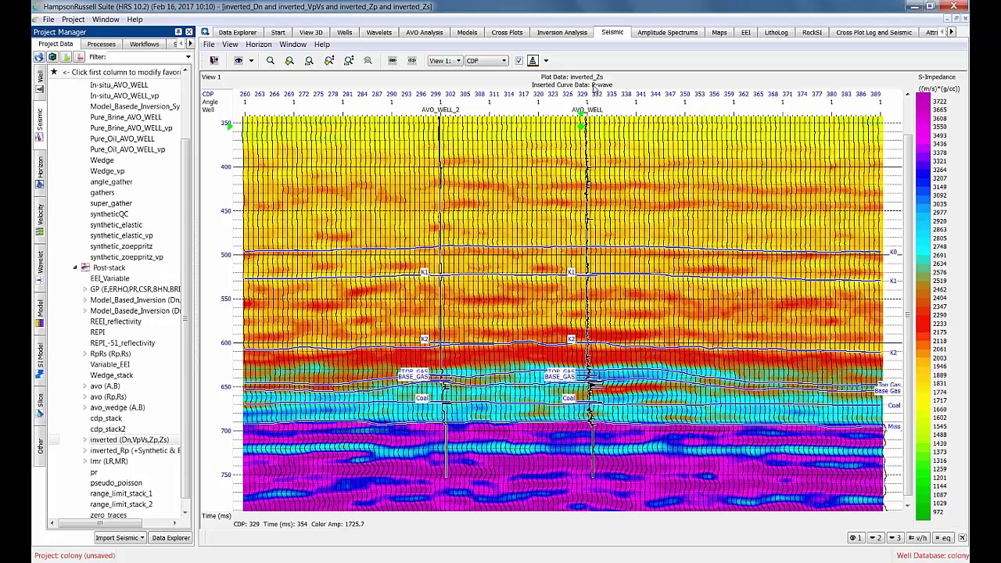
# Set both the Color Data Volume and Trace Data Volume of the section to inverted_VpVs.
pyautogui.rightClick(533, 194)
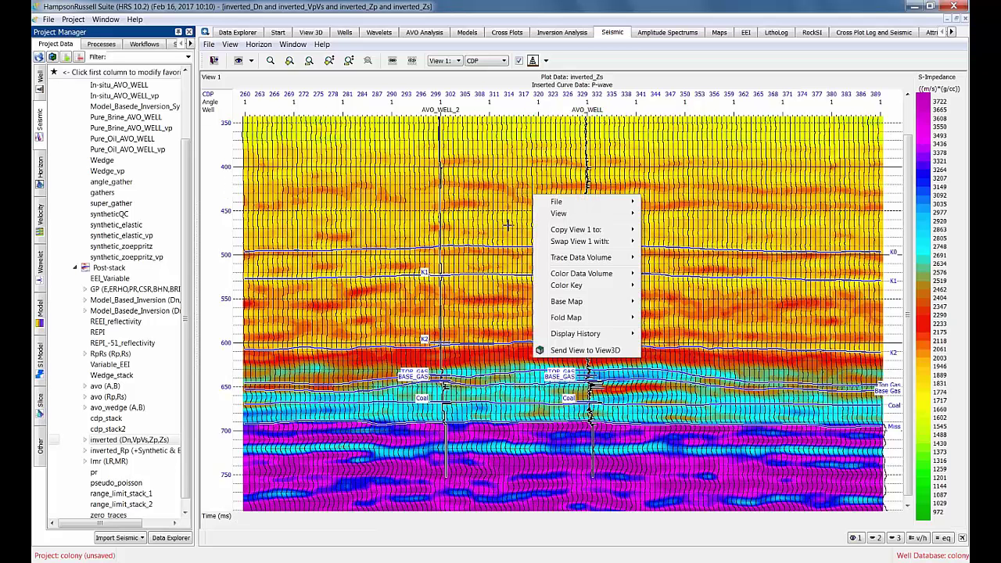
pyautogui.moveTo(555, 291)
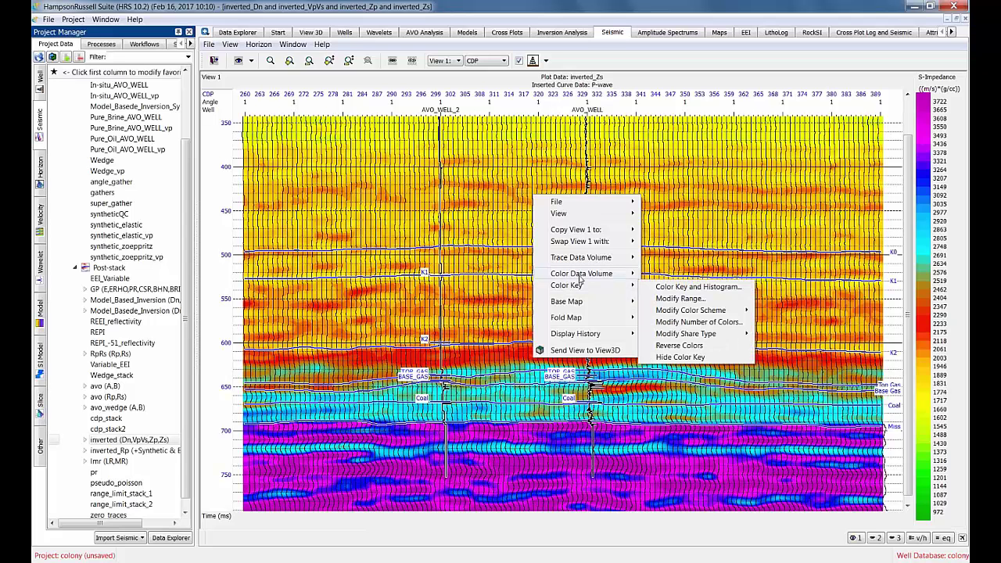
pyautogui.moveTo(633, 278)
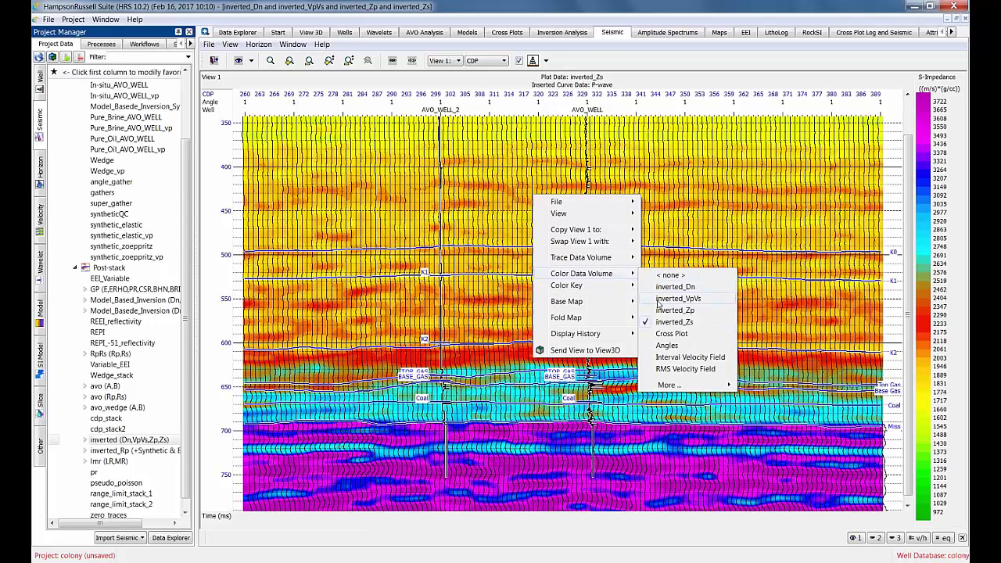
pyautogui.click(660, 301)
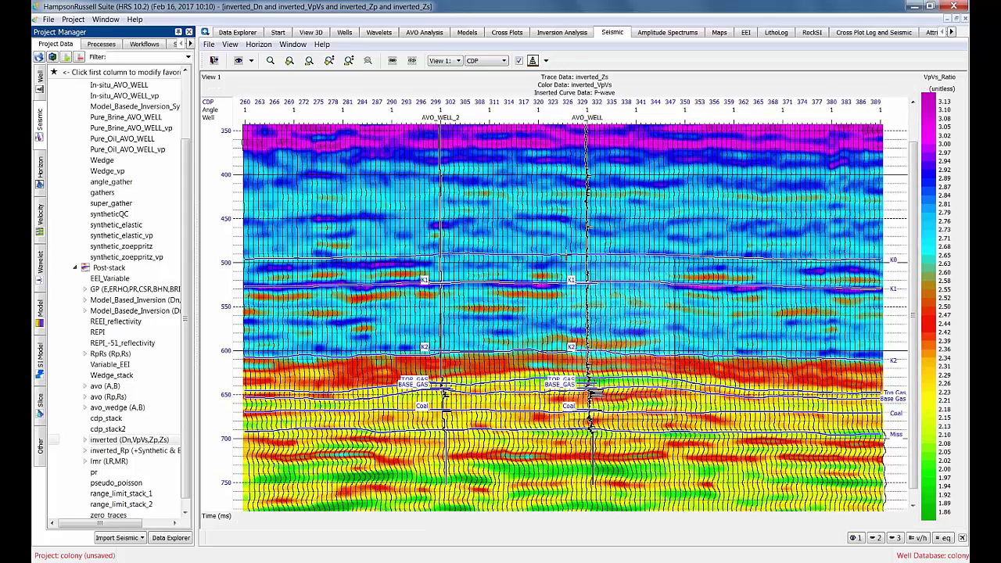
pyautogui.rightClick(565, 256)
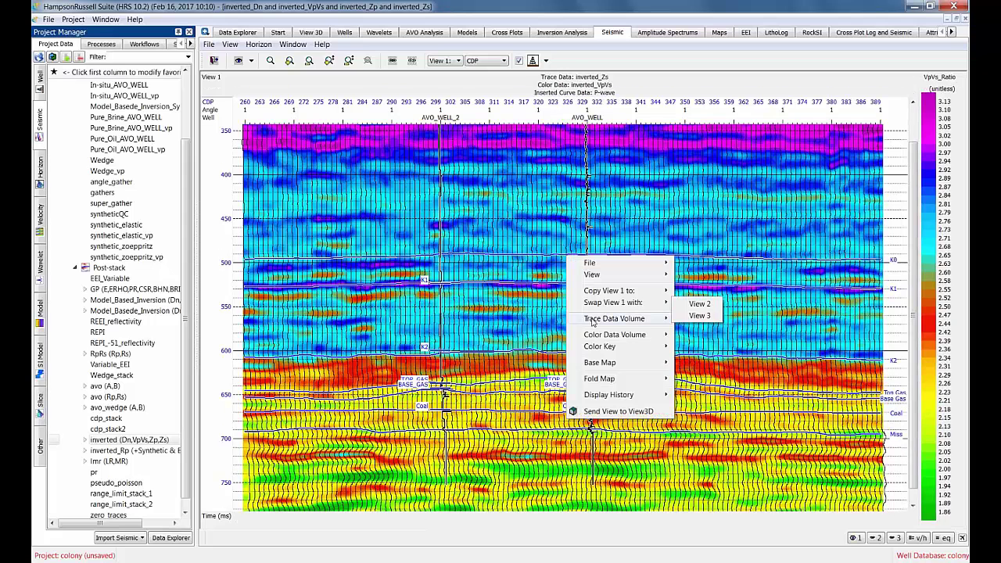
pyautogui.moveTo(673, 325)
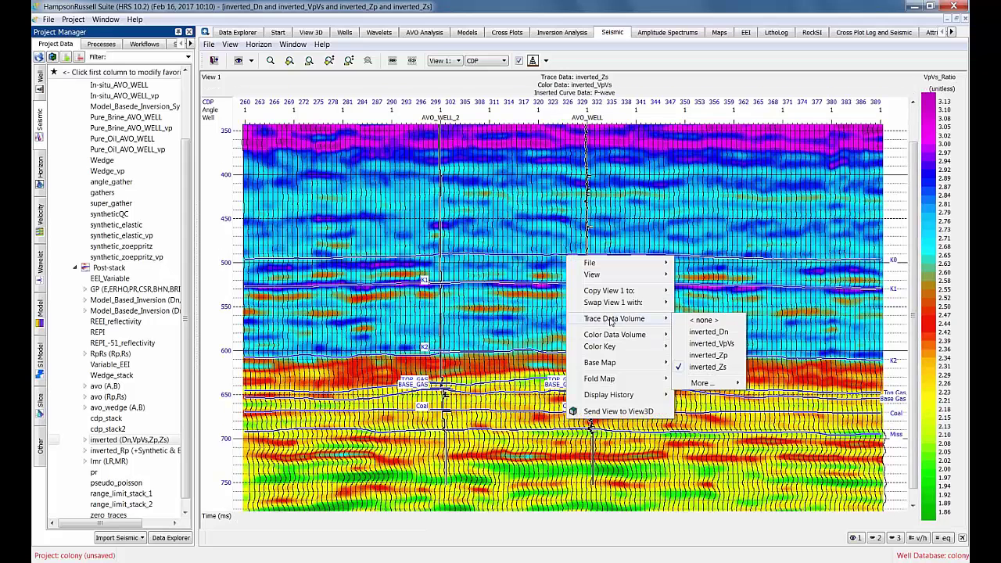
pyautogui.click(691, 343)
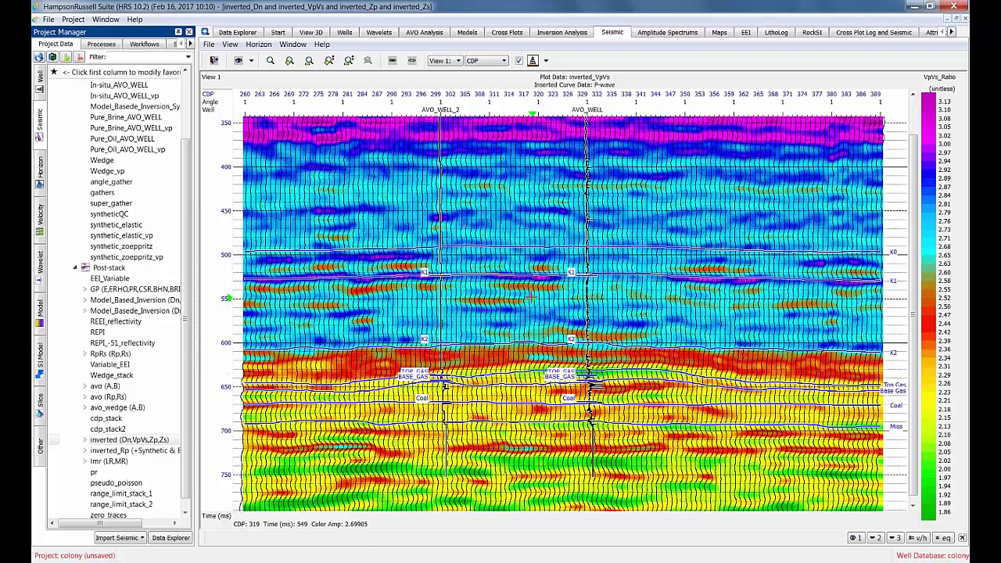
# Turn on 'Show pick analysis for this cross-section' for inverted_VpVs and open the analysis options.
pyautogui.click(238, 62)
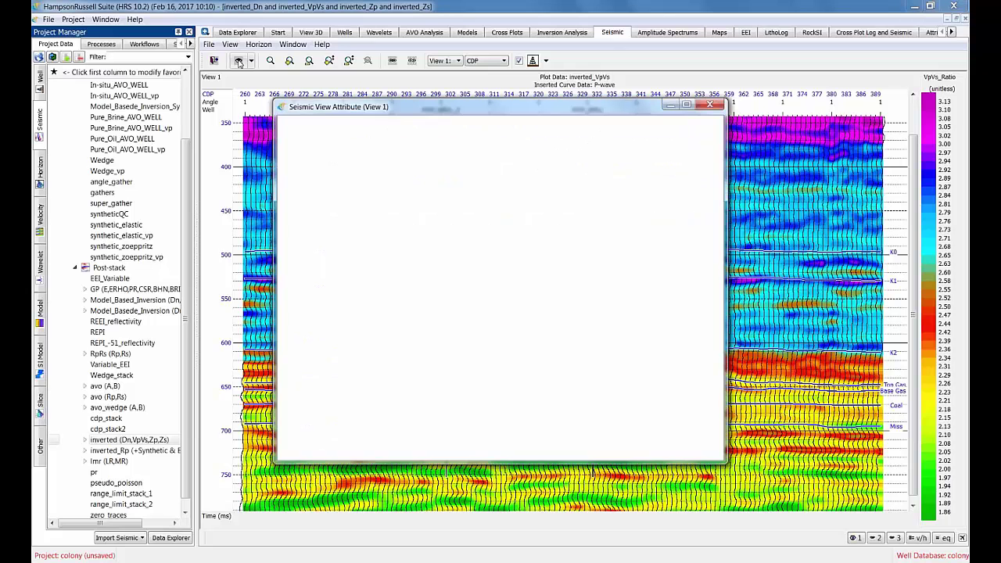
pyautogui.click(316, 386)
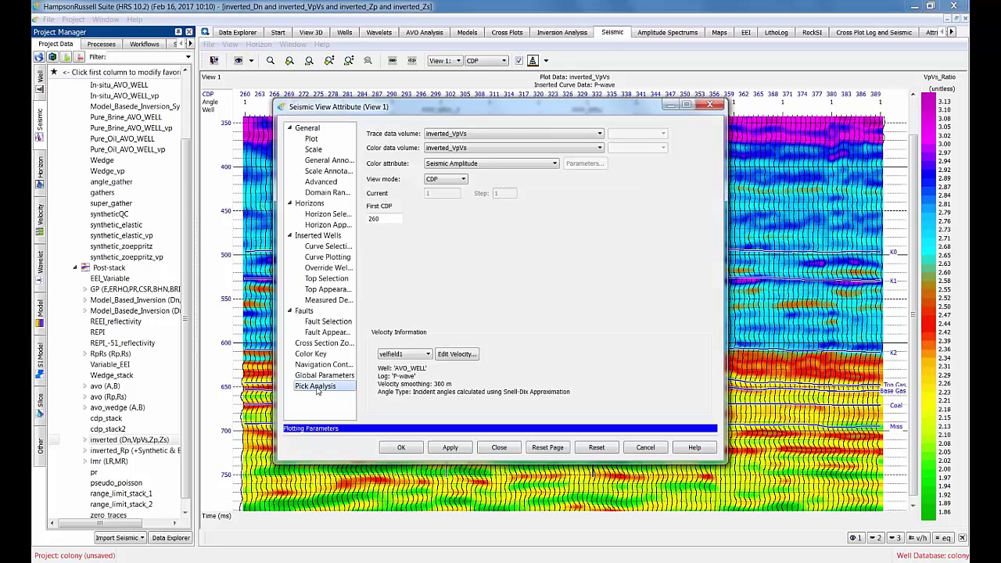
pyautogui.click(321, 376)
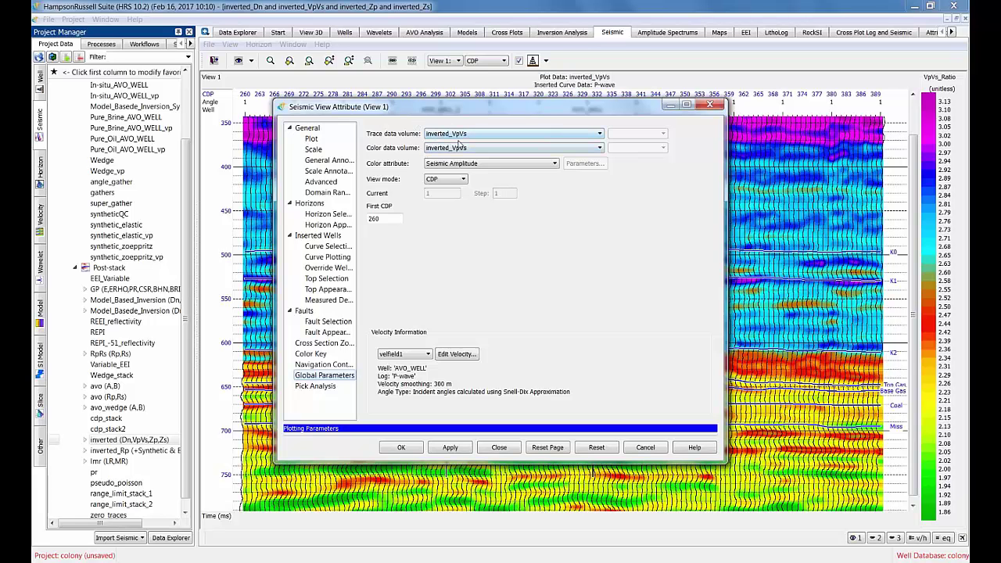
pyautogui.click(317, 387)
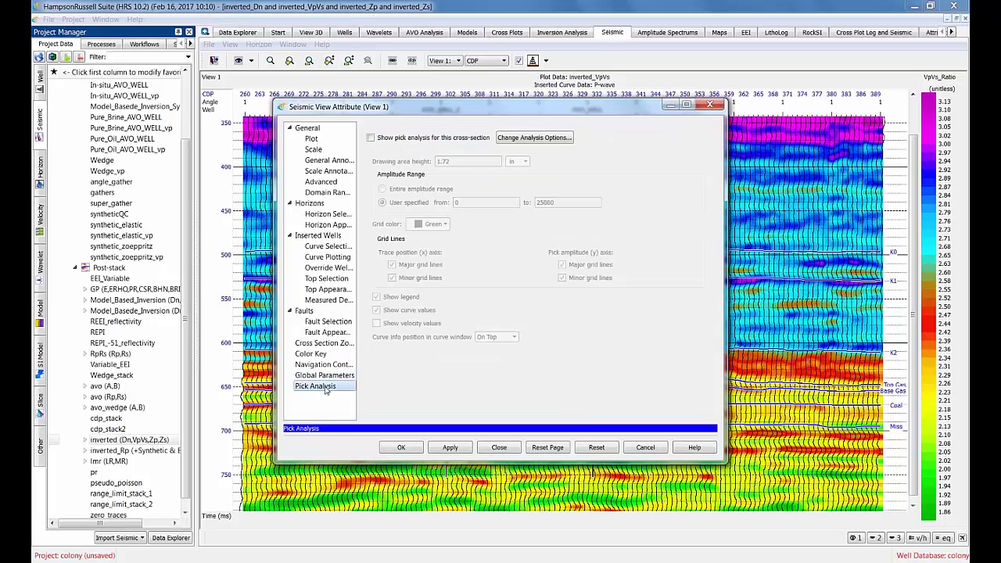
pyautogui.click(371, 138)
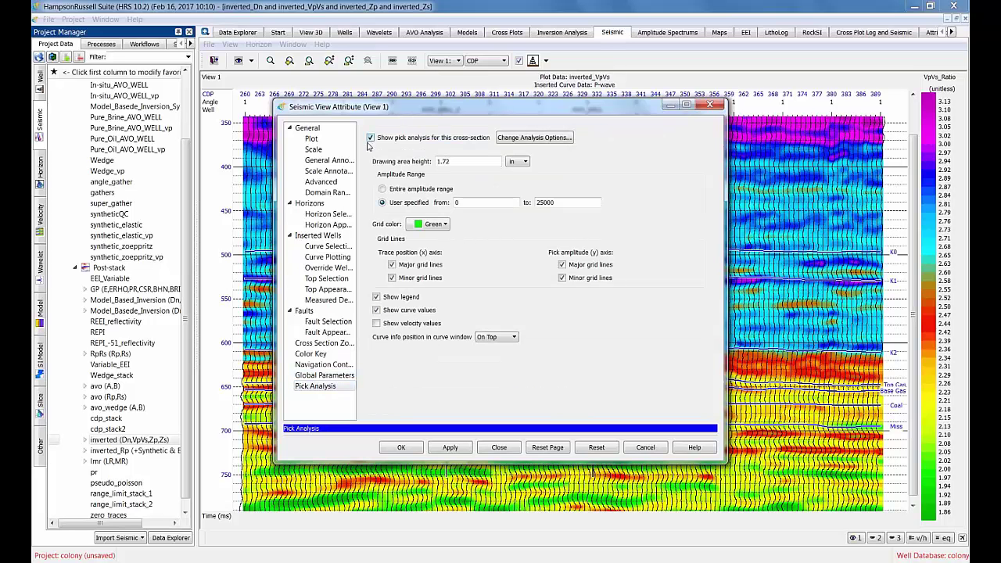
pyautogui.click(536, 139)
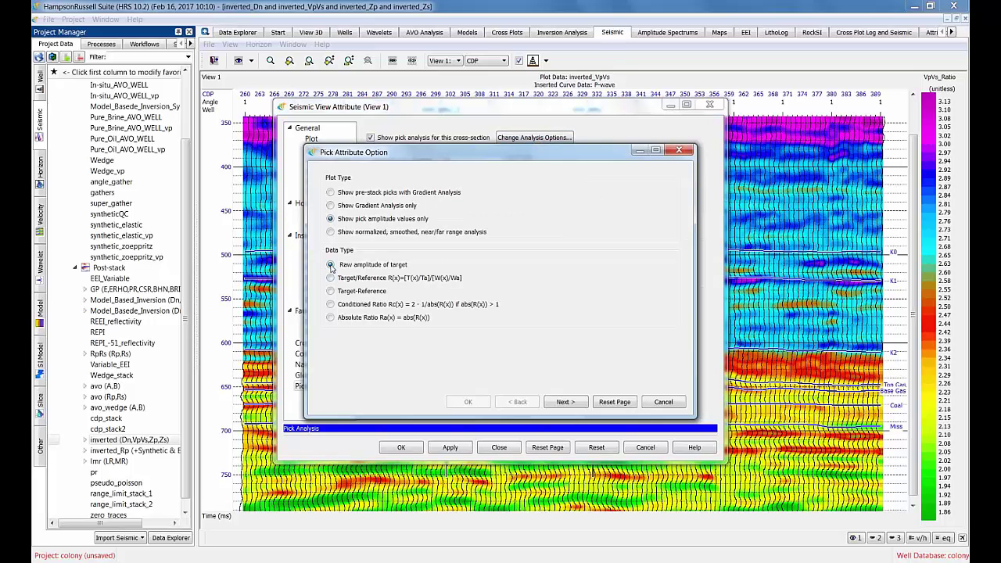
# List all horizons, remove Miss and K0, and add Top Gas as the only target horizon.
pyautogui.click(565, 402)
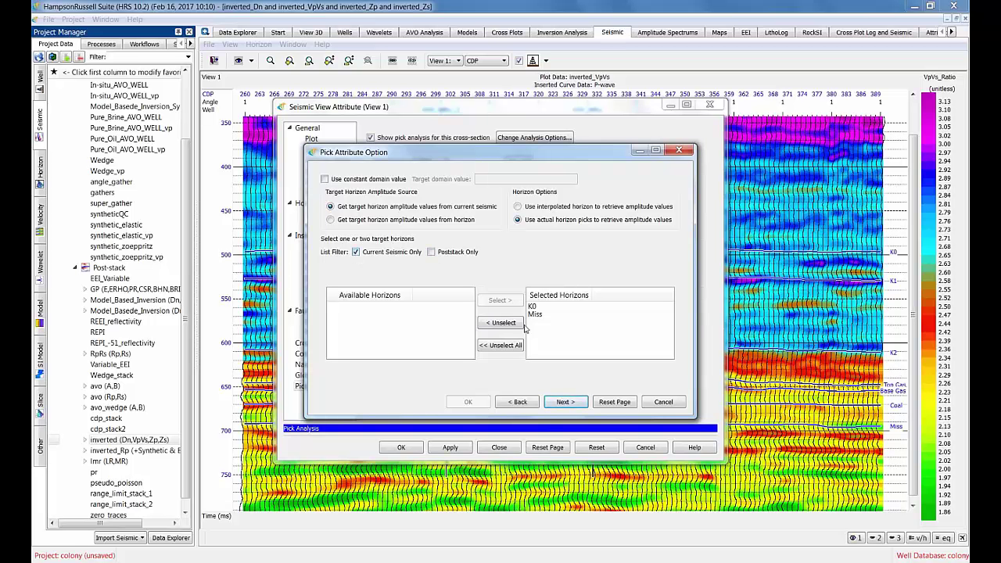
pyautogui.click(356, 253)
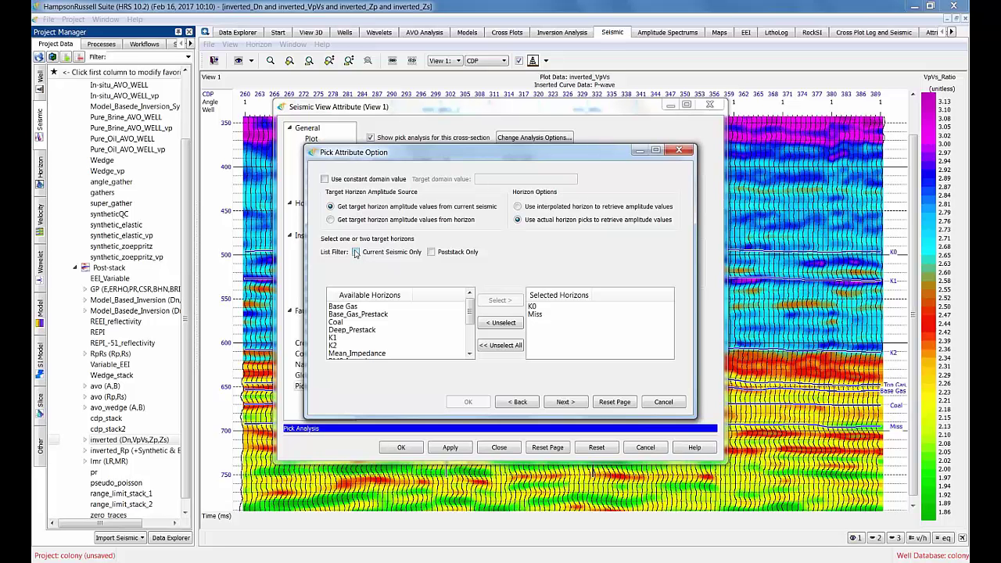
pyautogui.moveTo(469, 312); pyautogui.dragTo(467, 330)
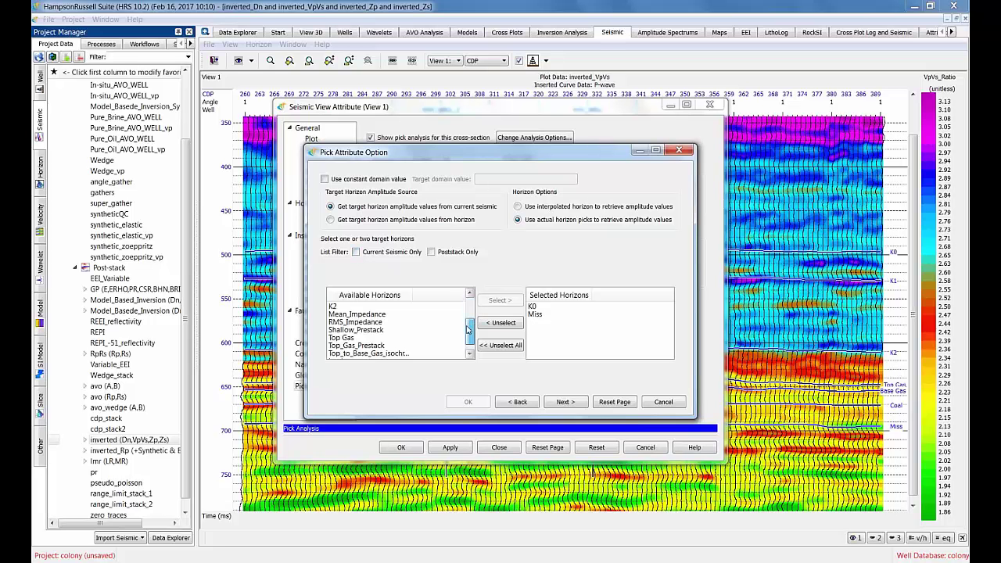
pyautogui.click(531, 314)
pyautogui.click(503, 322)
pyautogui.click(532, 307)
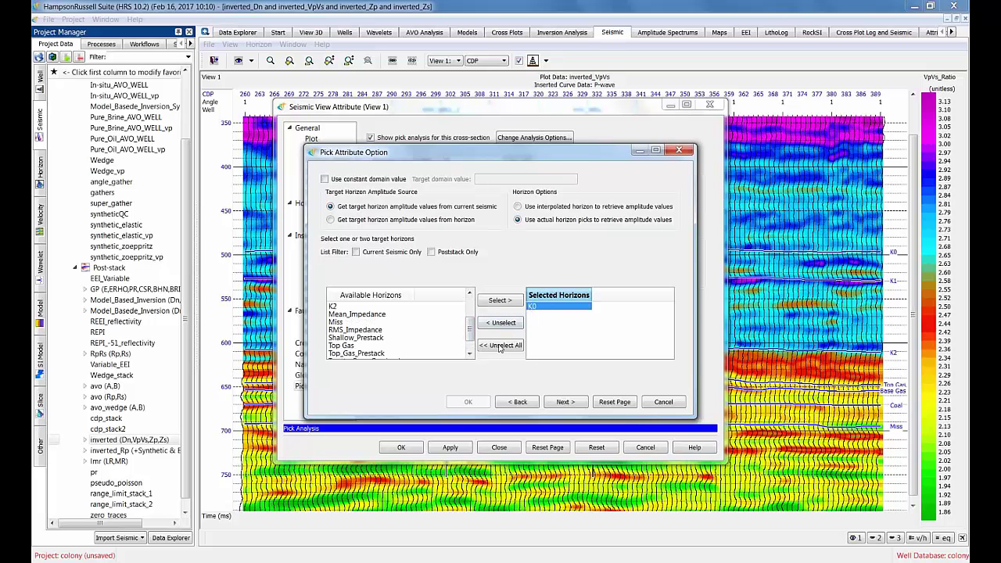
pyautogui.click(501, 324)
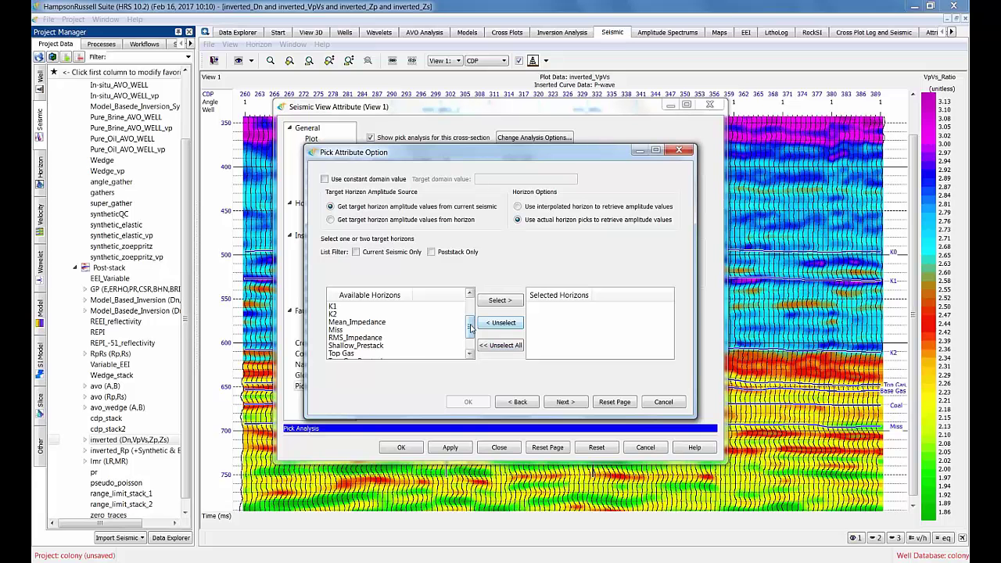
pyautogui.moveTo(470, 329); pyautogui.dragTo(469, 338)
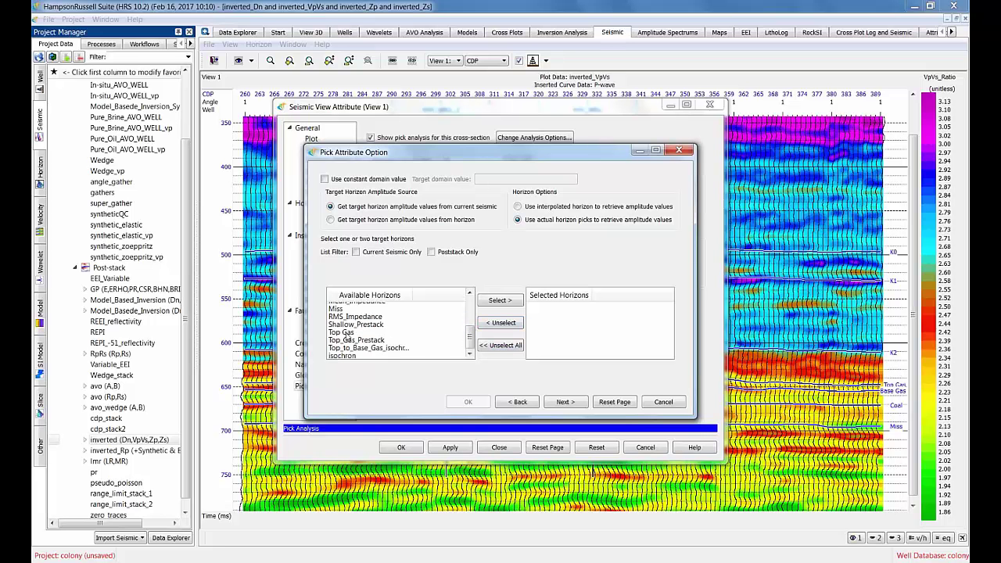
pyautogui.click(347, 336)
pyautogui.doubleClick(348, 338)
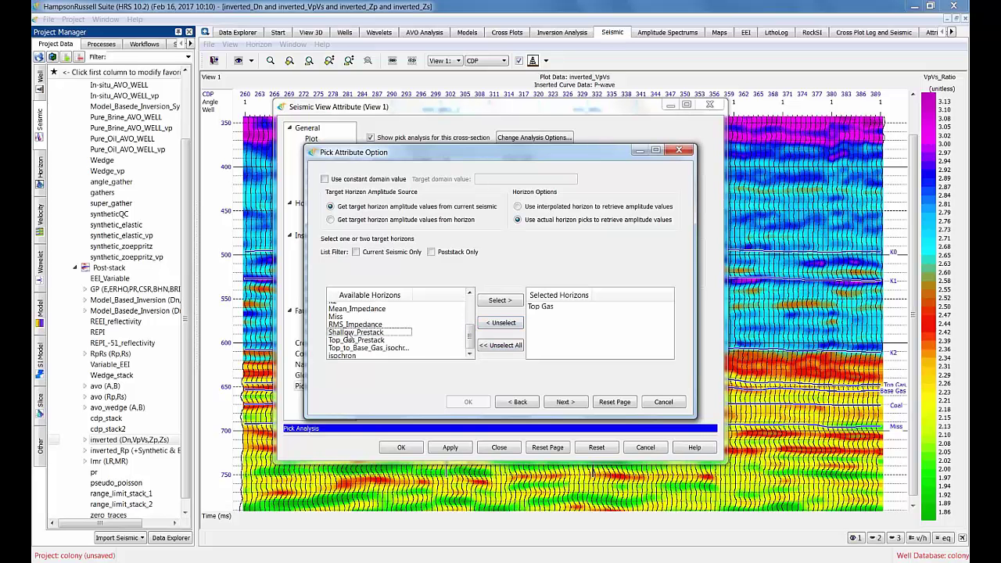
# Set the Target 1 Top Gas curve colour to red.
pyautogui.click(560, 402)
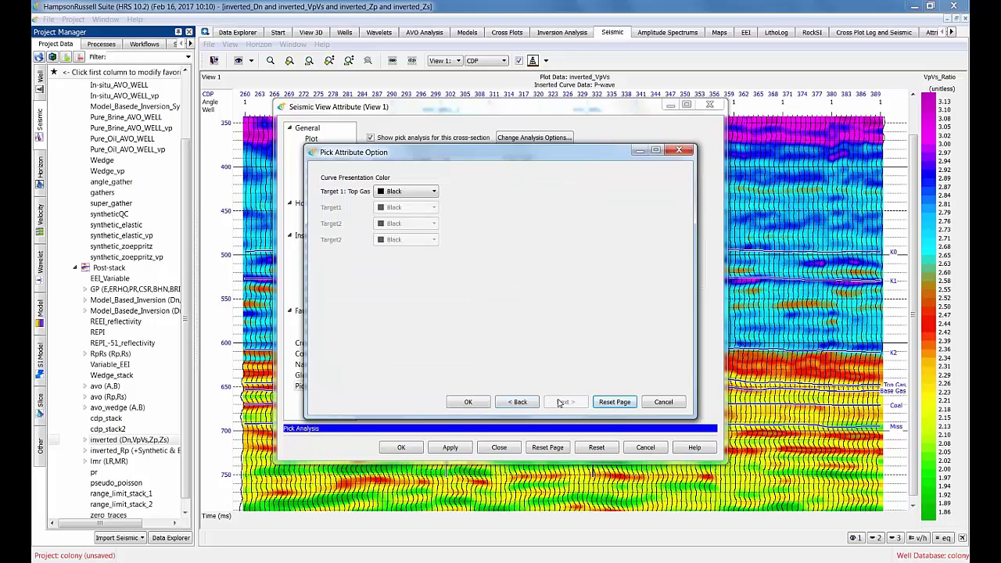
pyautogui.click(396, 195)
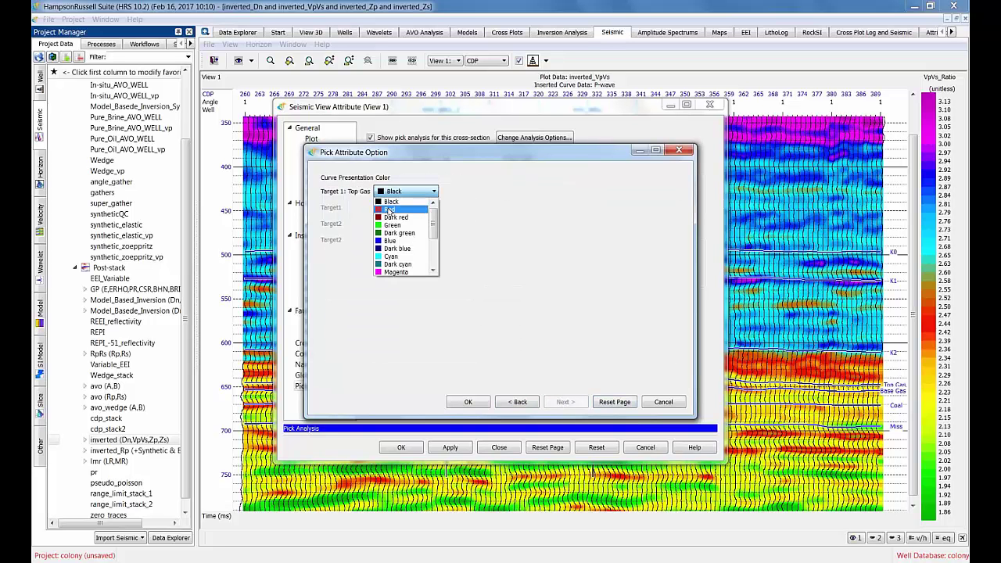
pyautogui.click(389, 210)
# Confirm the pick analysis and display settings, then open the Top Gas pick panel's context menu.
pyautogui.click(463, 403)
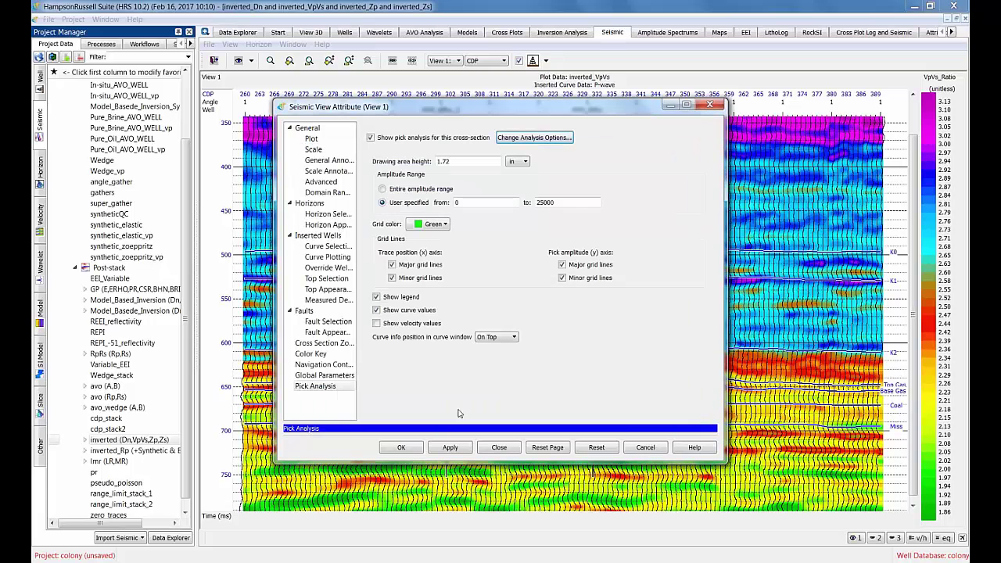
pyautogui.click(402, 449)
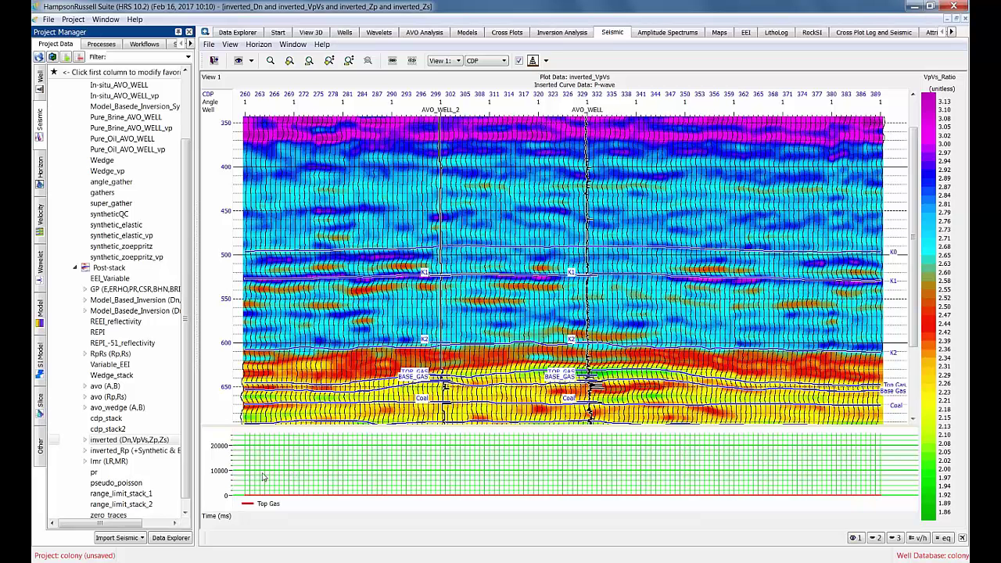
pyautogui.rightClick(257, 475)
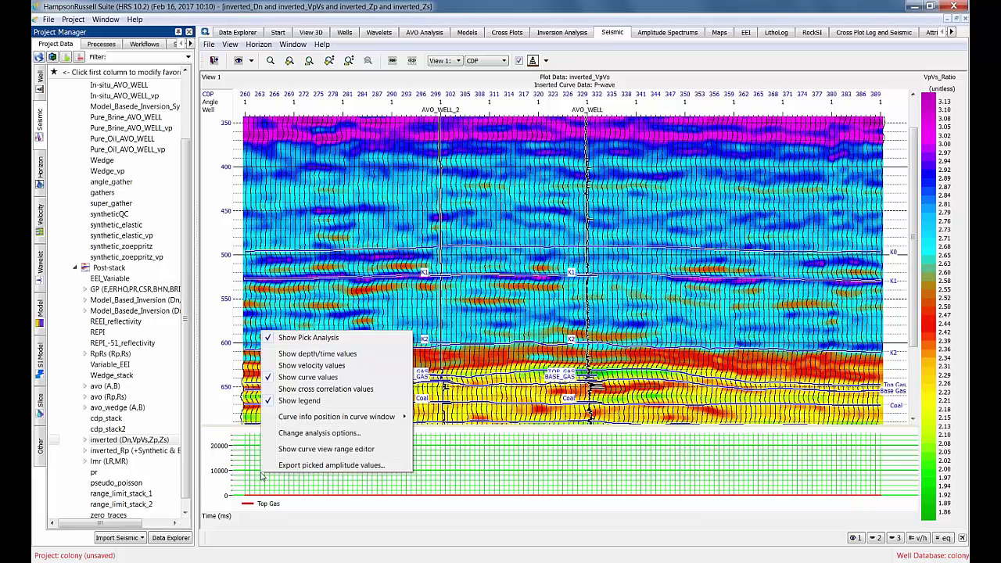
# Set the pick panel's curve view range to Min 1.5 and Max 2.5.
pyautogui.click(299, 451)
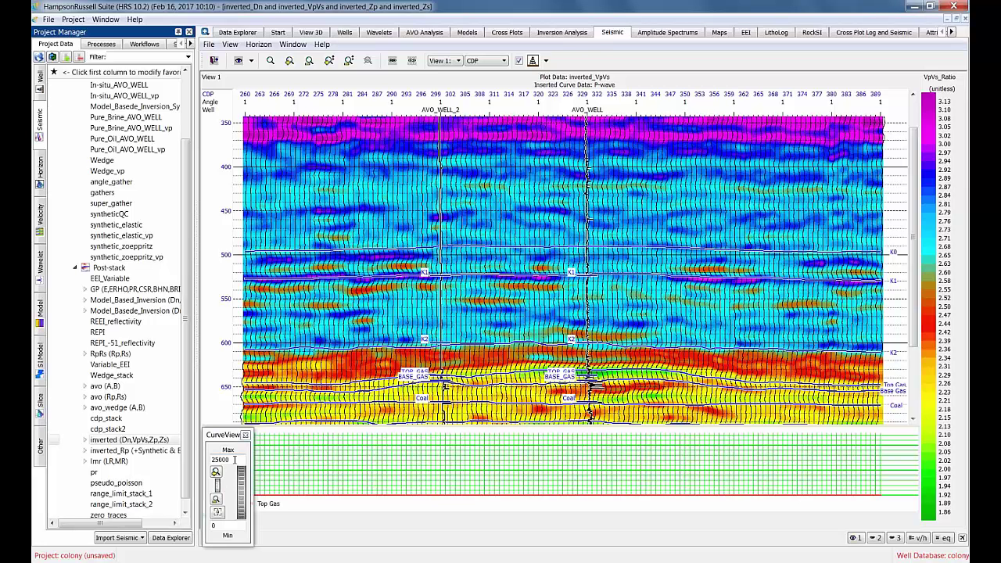
pyautogui.click(212, 525)
pyautogui.write('1.5')
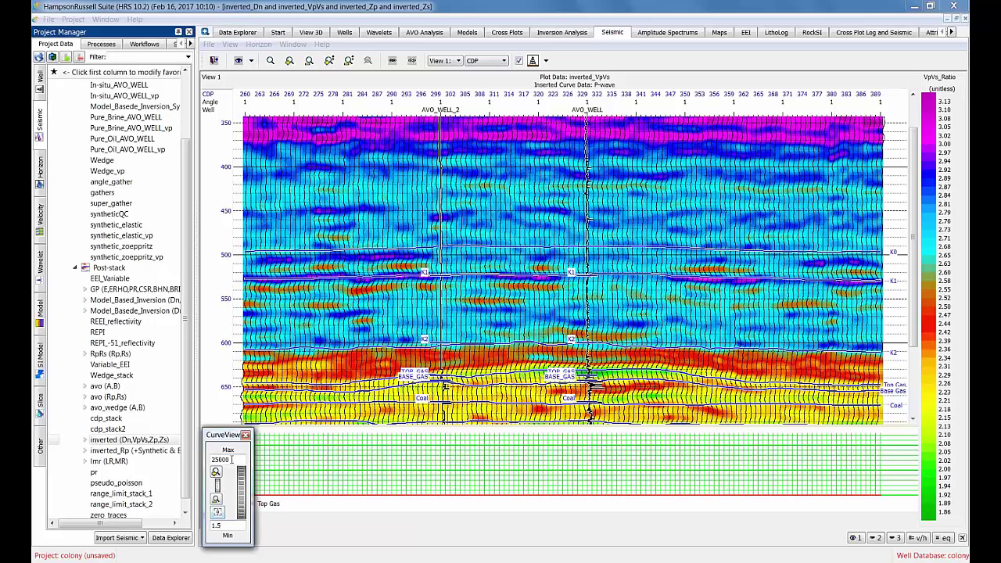
pyautogui.moveTo(231, 460); pyautogui.dragTo(205, 462)
pyautogui.write('2.5')
pyautogui.press('Return')
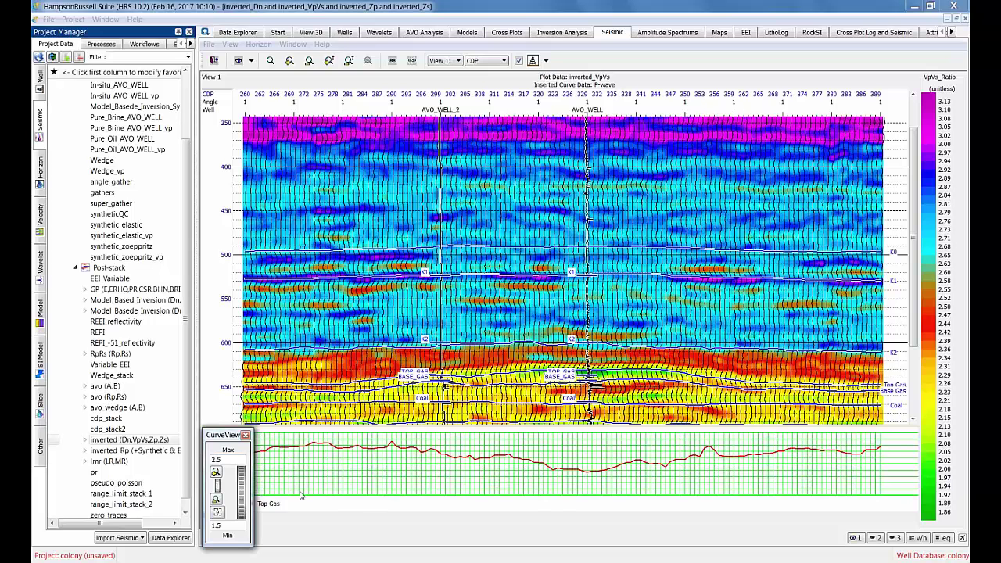
pyautogui.click(246, 435)
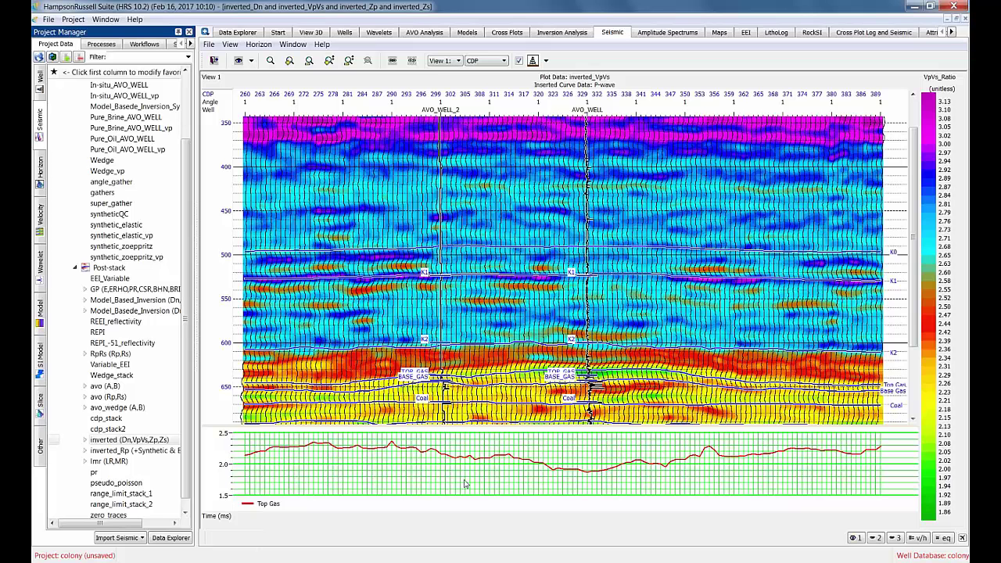